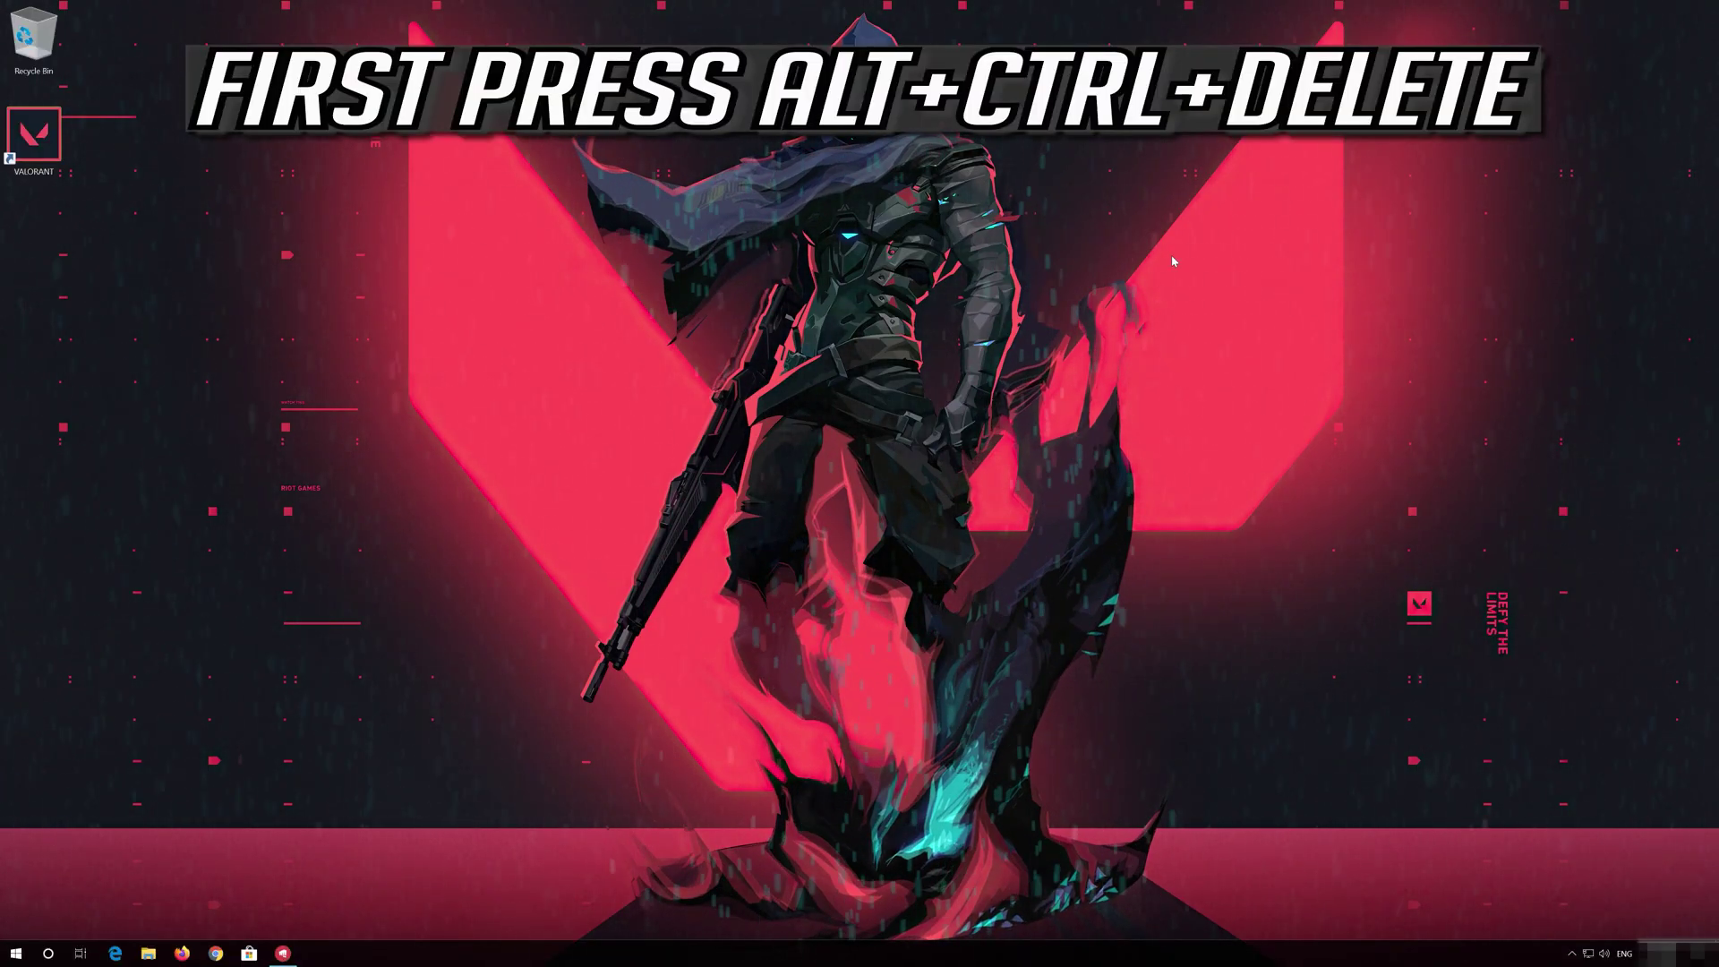
- Open Task Manager from the security screen, end RiotClientUx, and close Task Manager
{"action": "key", "text": "ctrl+alt+Delete"}
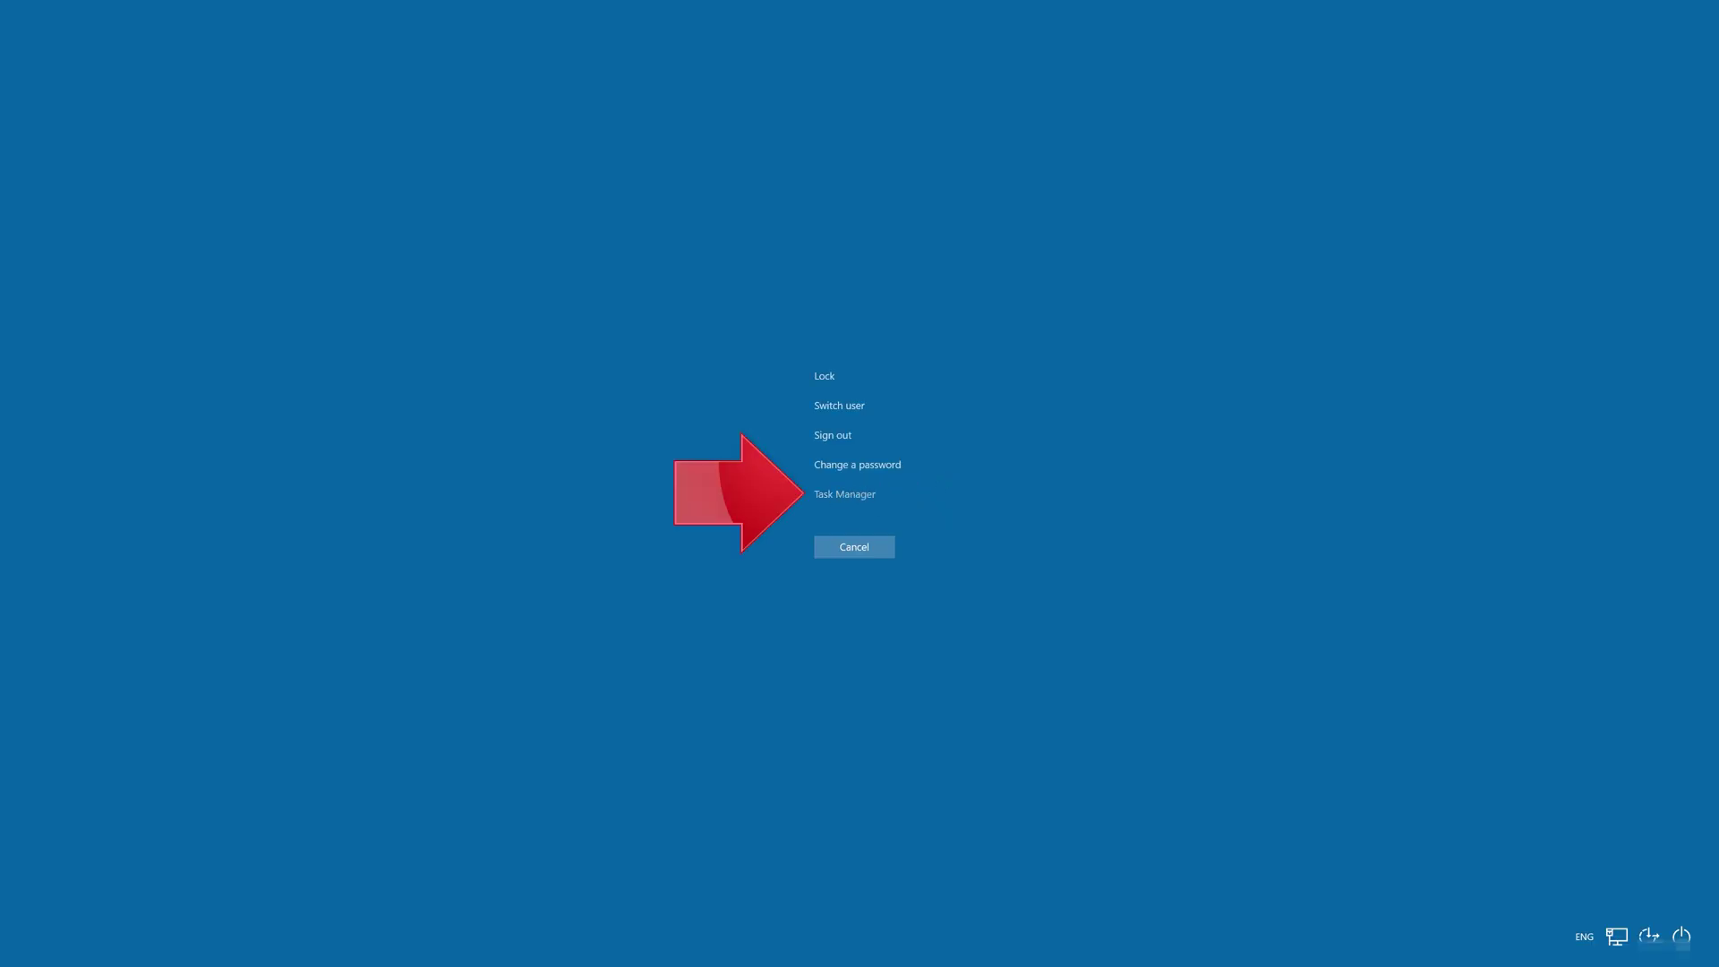
{"action": "left_click", "coordinate": [839, 496]}
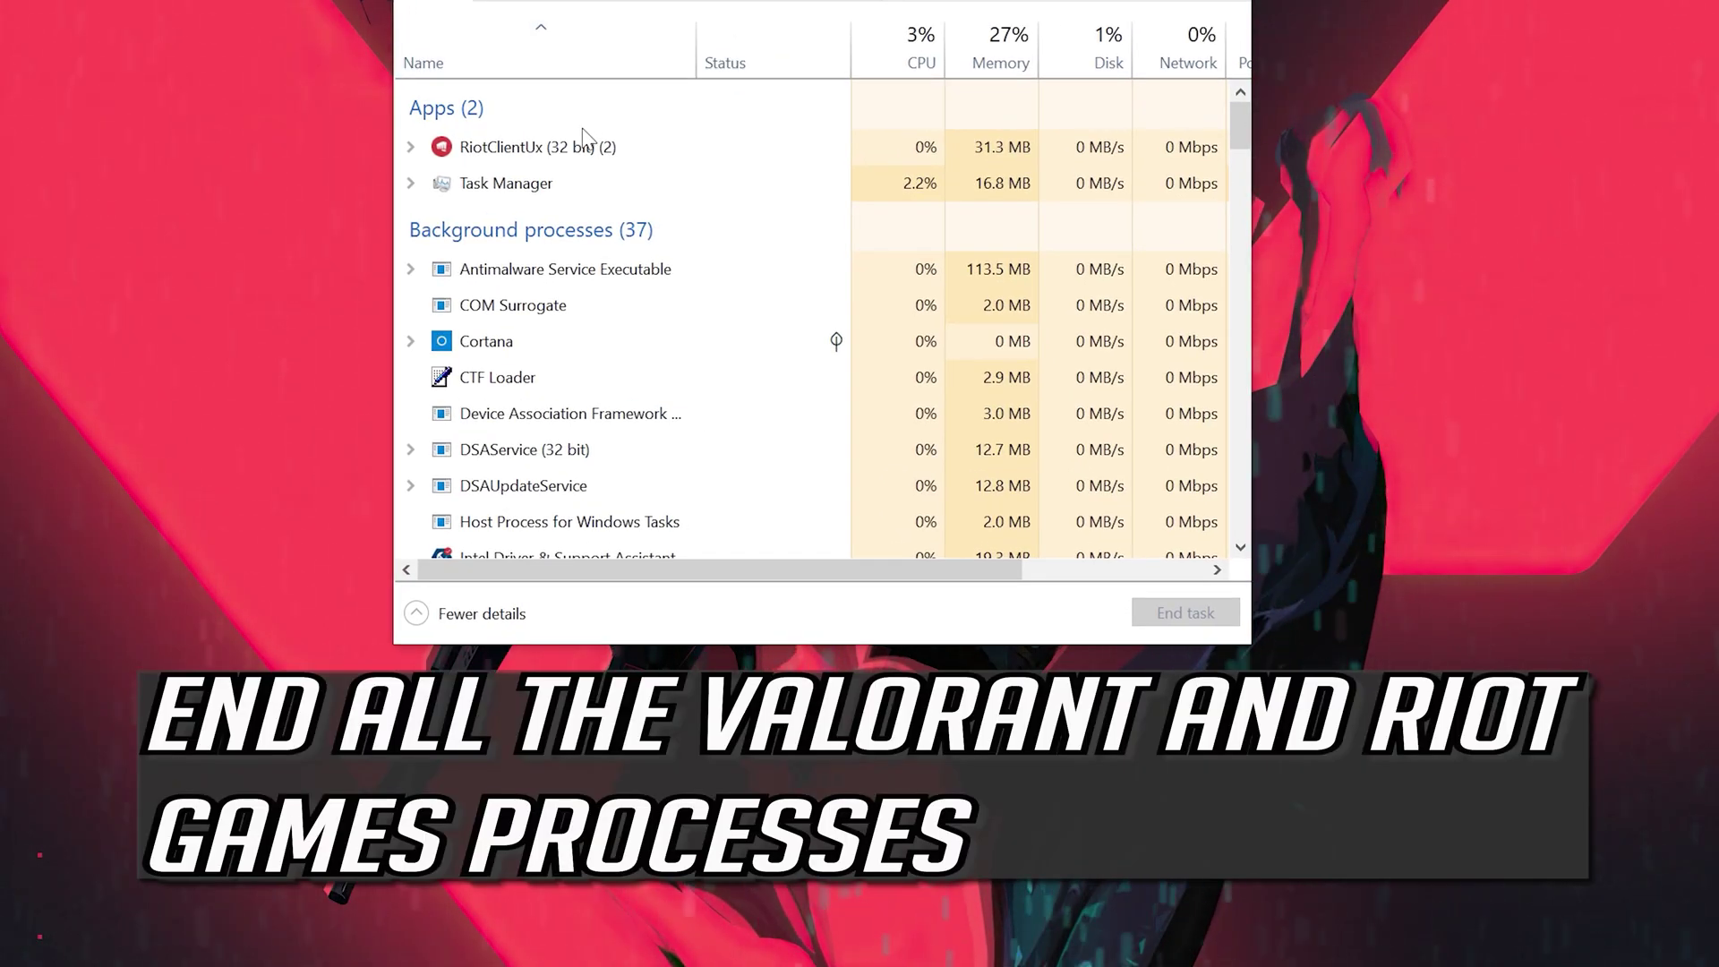
{"action": "left_click", "coordinate": [584, 144]}
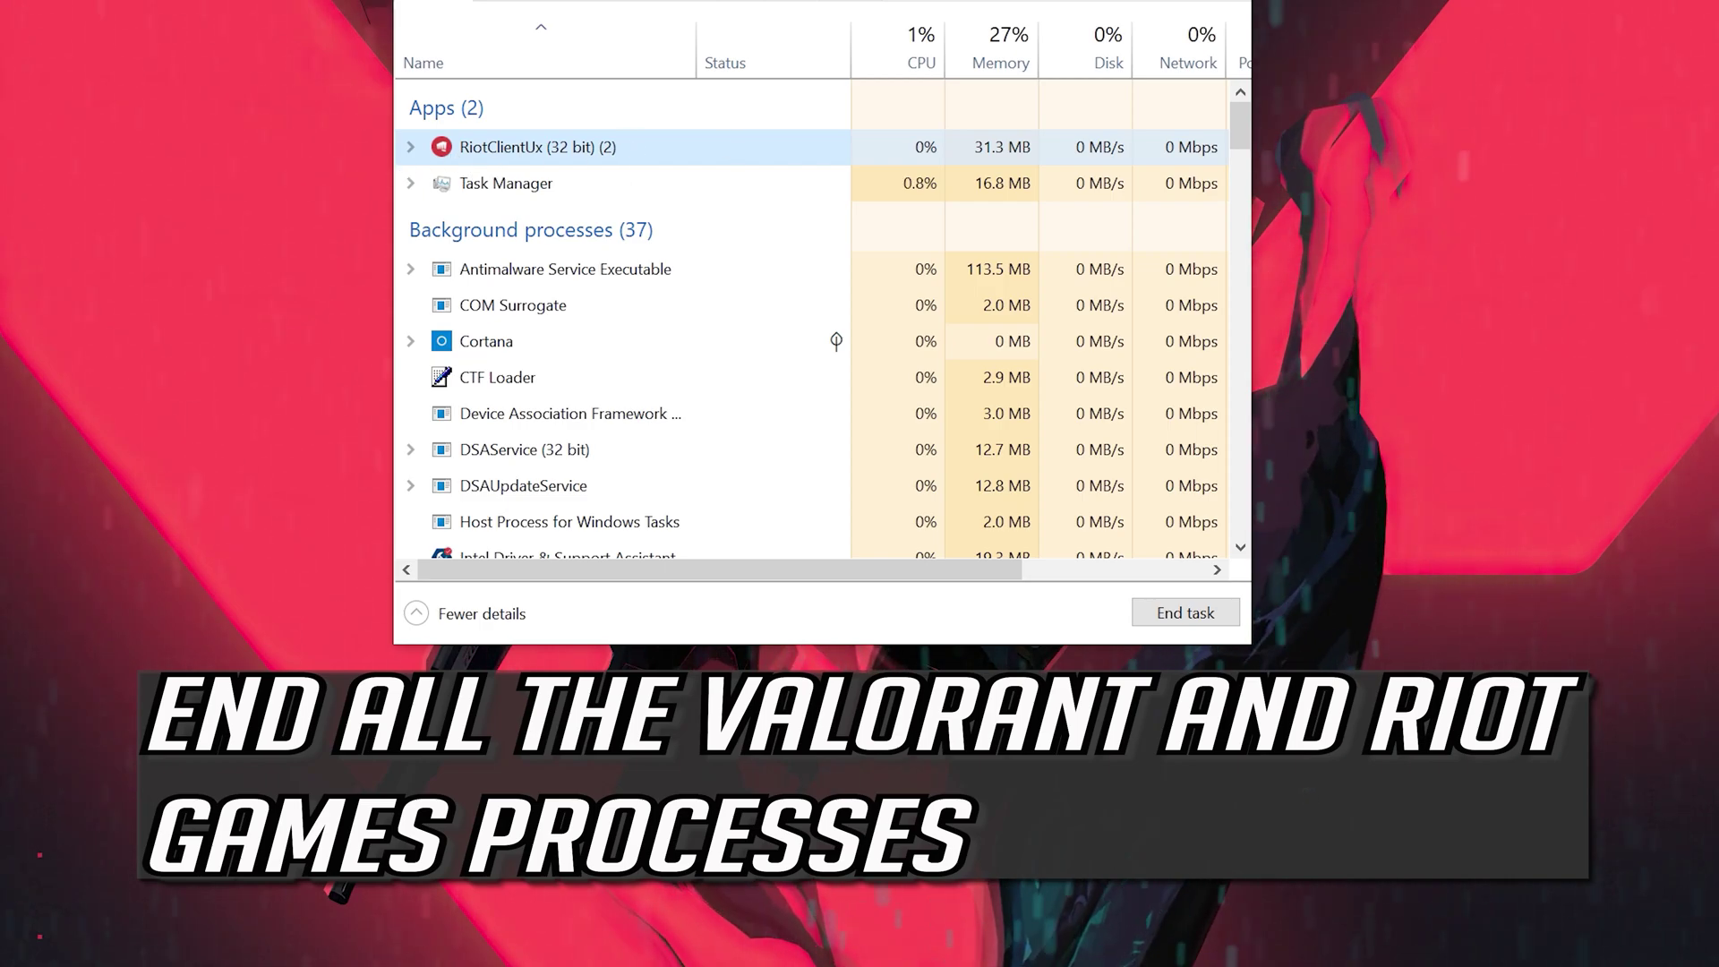
{"action": "right_click", "coordinate": [562, 145]}
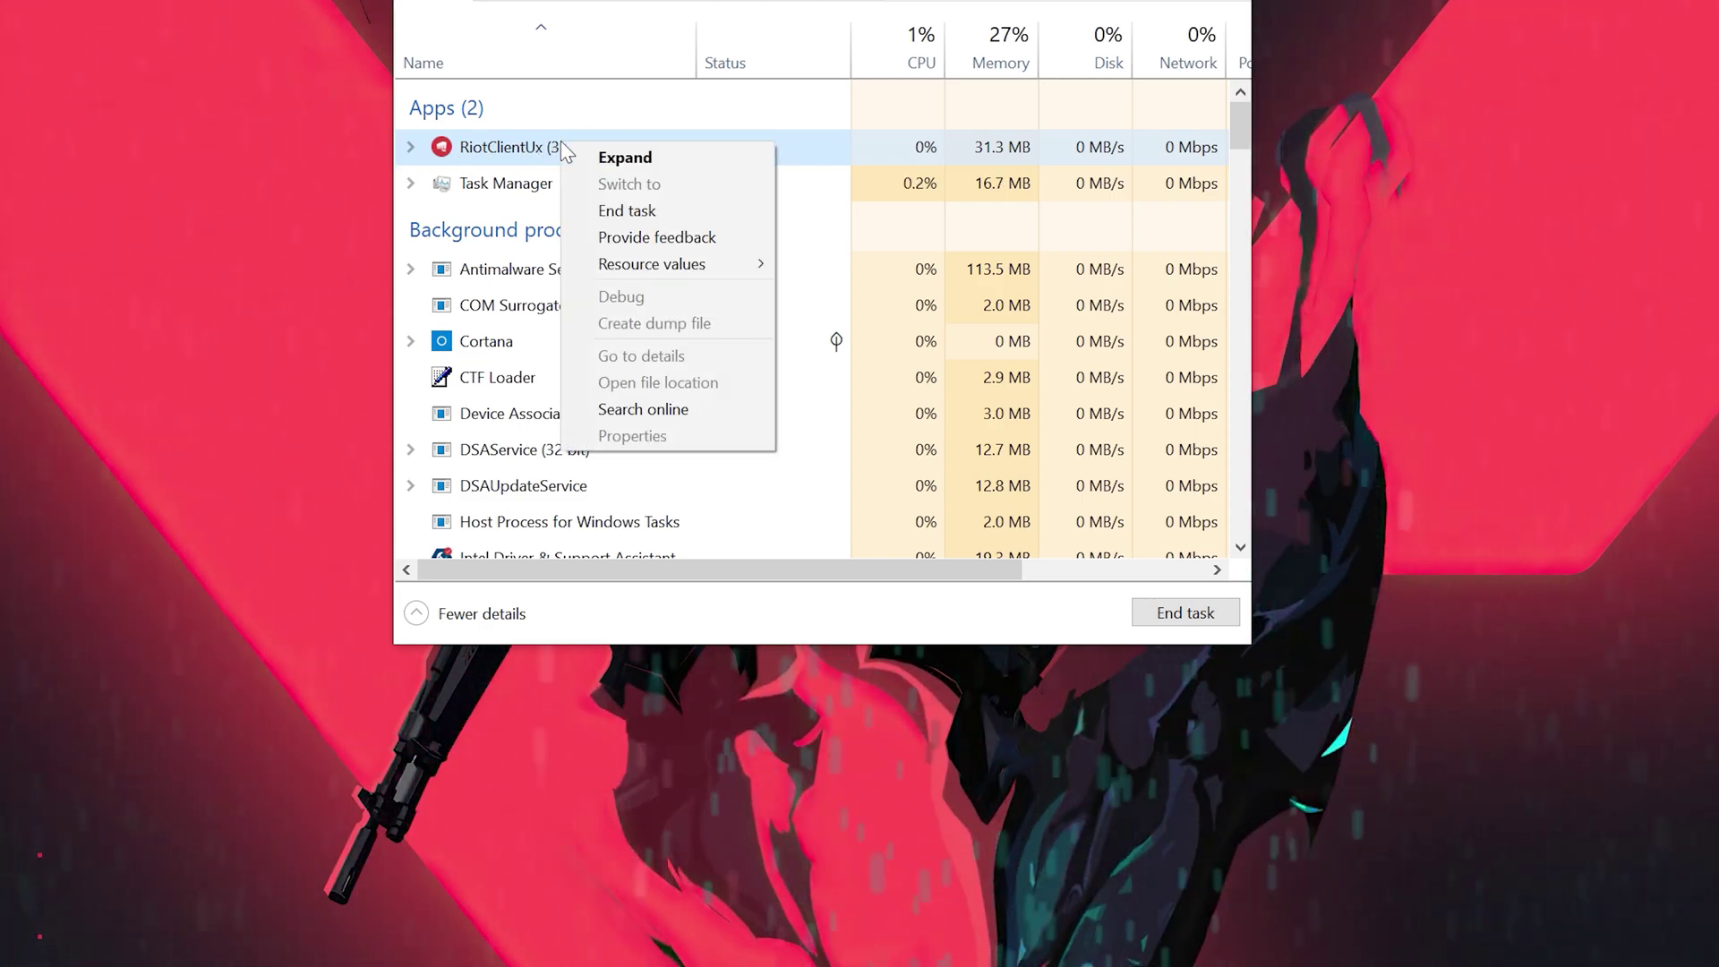
{"action": "left_click", "coordinate": [664, 214]}
{"action": "scroll", "coordinate": [664, 216], "scroll_direction": "down", "scroll_amount": 4}
{"action": "scroll", "coordinate": [609, 303], "scroll_direction": "down", "scroll_amount": 1}
{"action": "scroll", "coordinate": [608, 304], "scroll_direction": "up", "scroll_amount": 5}
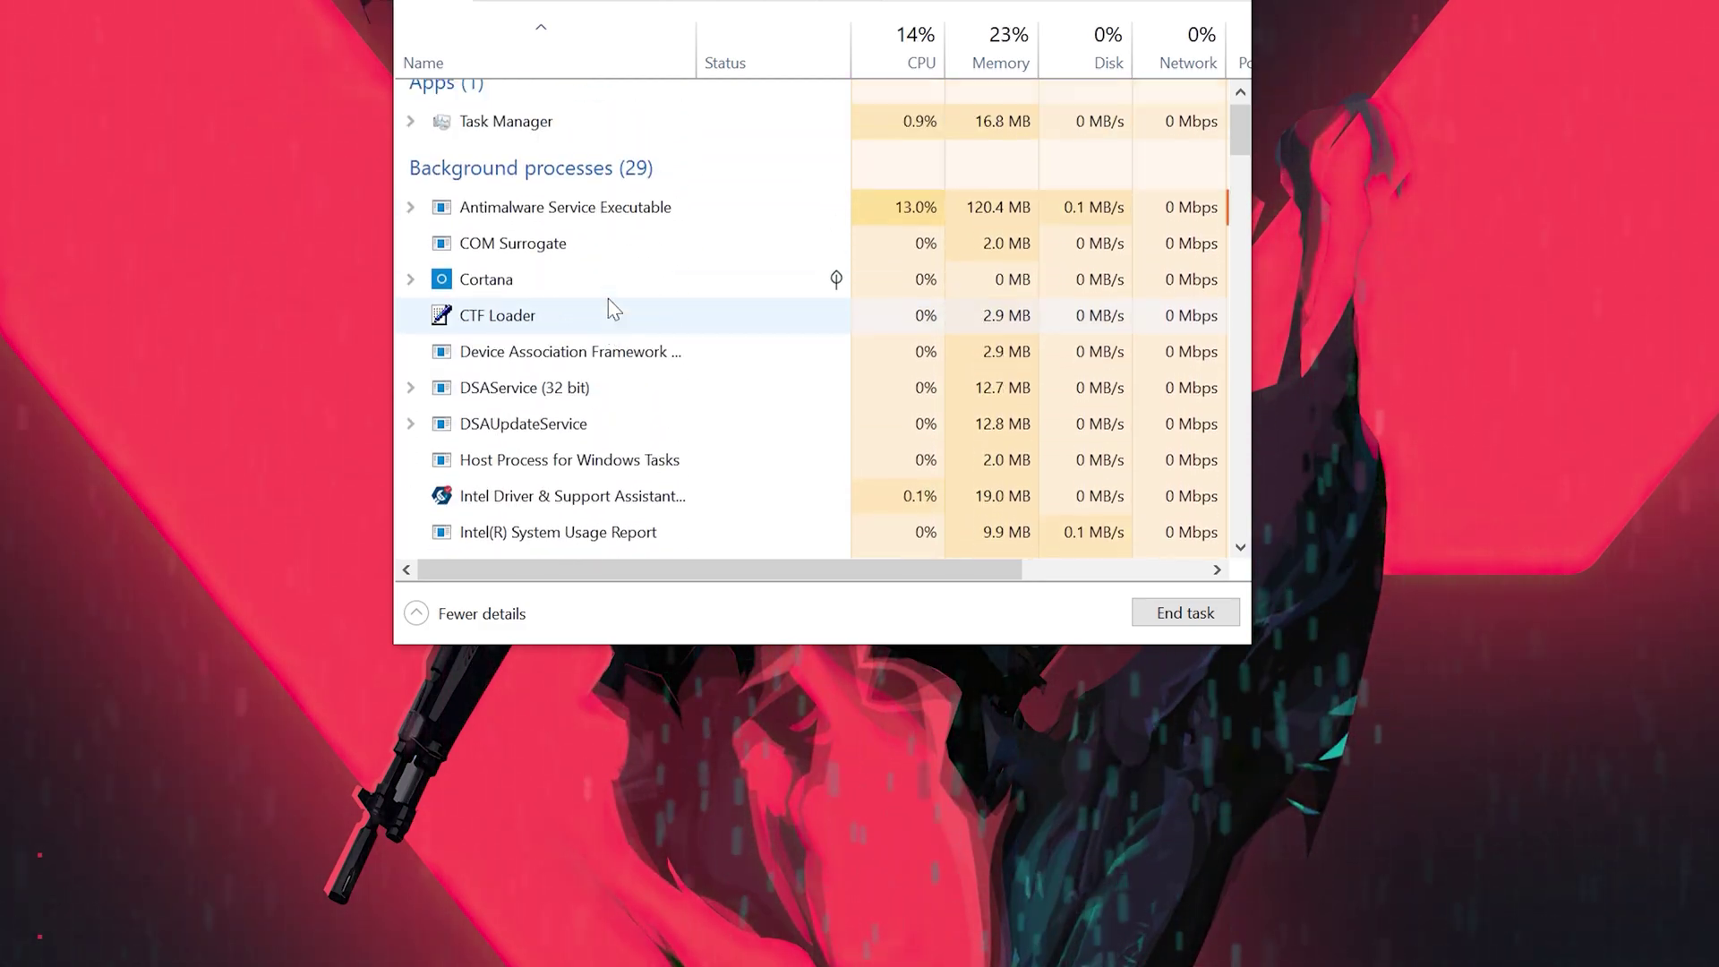
{"action": "scroll", "coordinate": [608, 304], "scroll_direction": "down", "scroll_amount": 10}
{"action": "scroll", "coordinate": [608, 307], "scroll_direction": "down", "scroll_amount": 8}
{"action": "scroll", "coordinate": [609, 306], "scroll_direction": "down", "scroll_amount": 7}
{"action": "scroll", "coordinate": [609, 306], "scroll_direction": "down", "scroll_amount": 5}
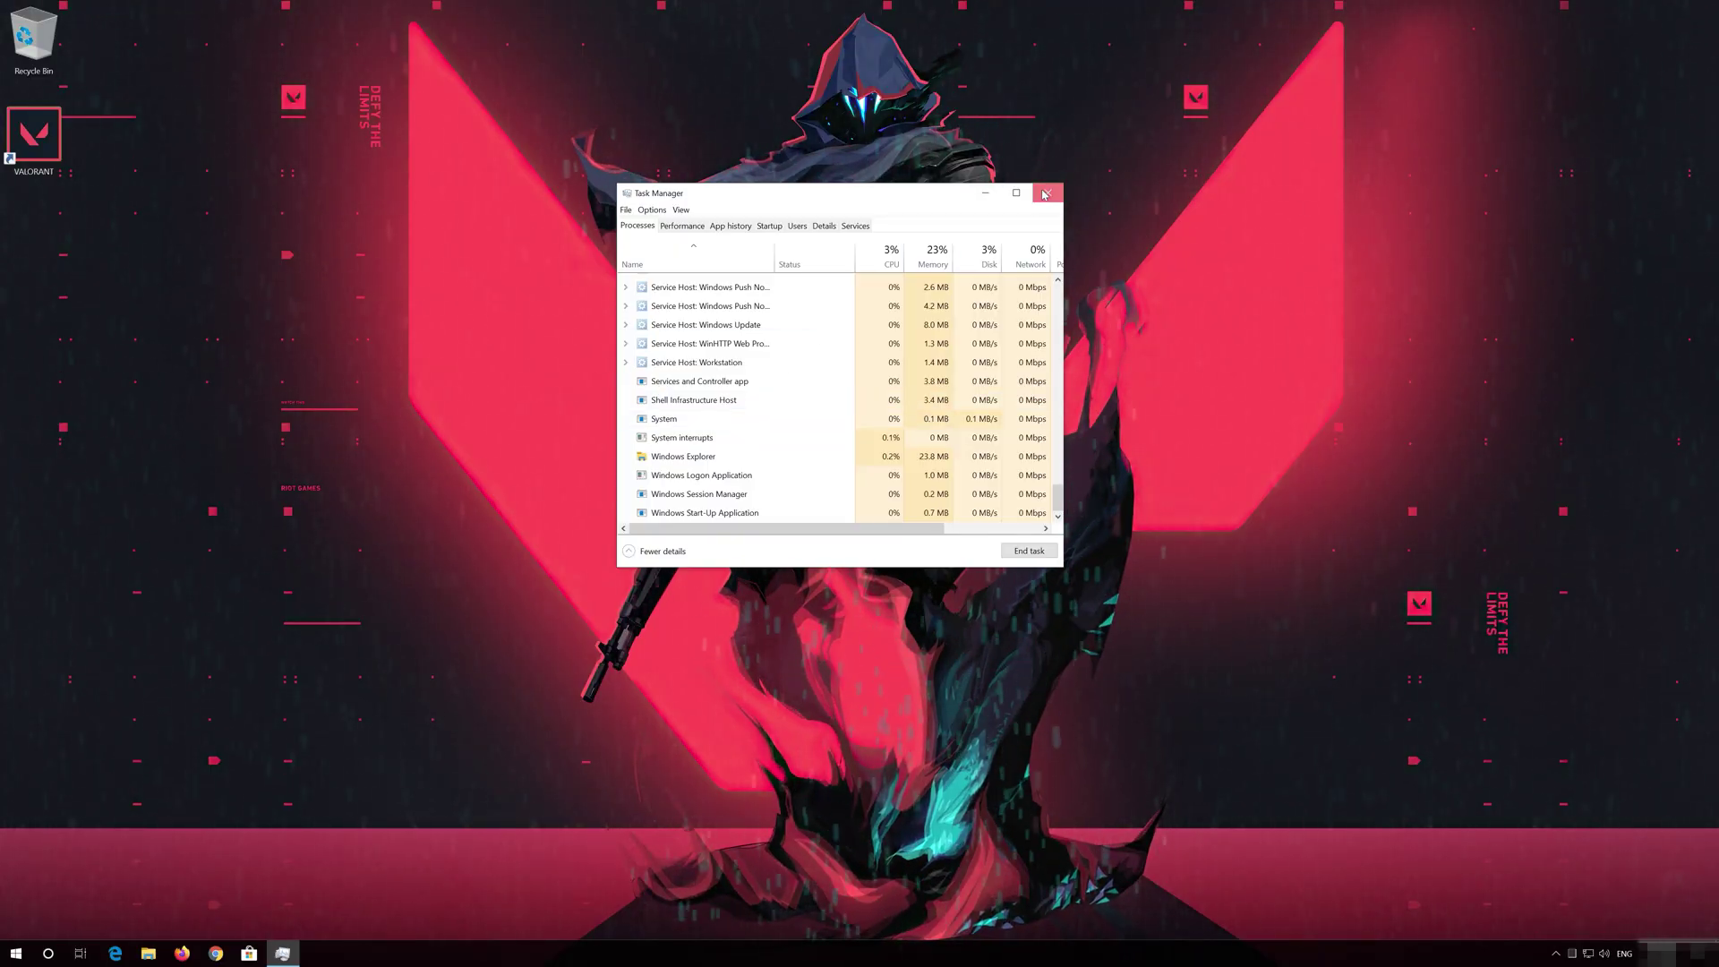
{"action": "left_click", "coordinate": [1042, 186]}
- Launch the Run dialog from Start and move it to the screen centre
{"action": "key", "text": "super"}
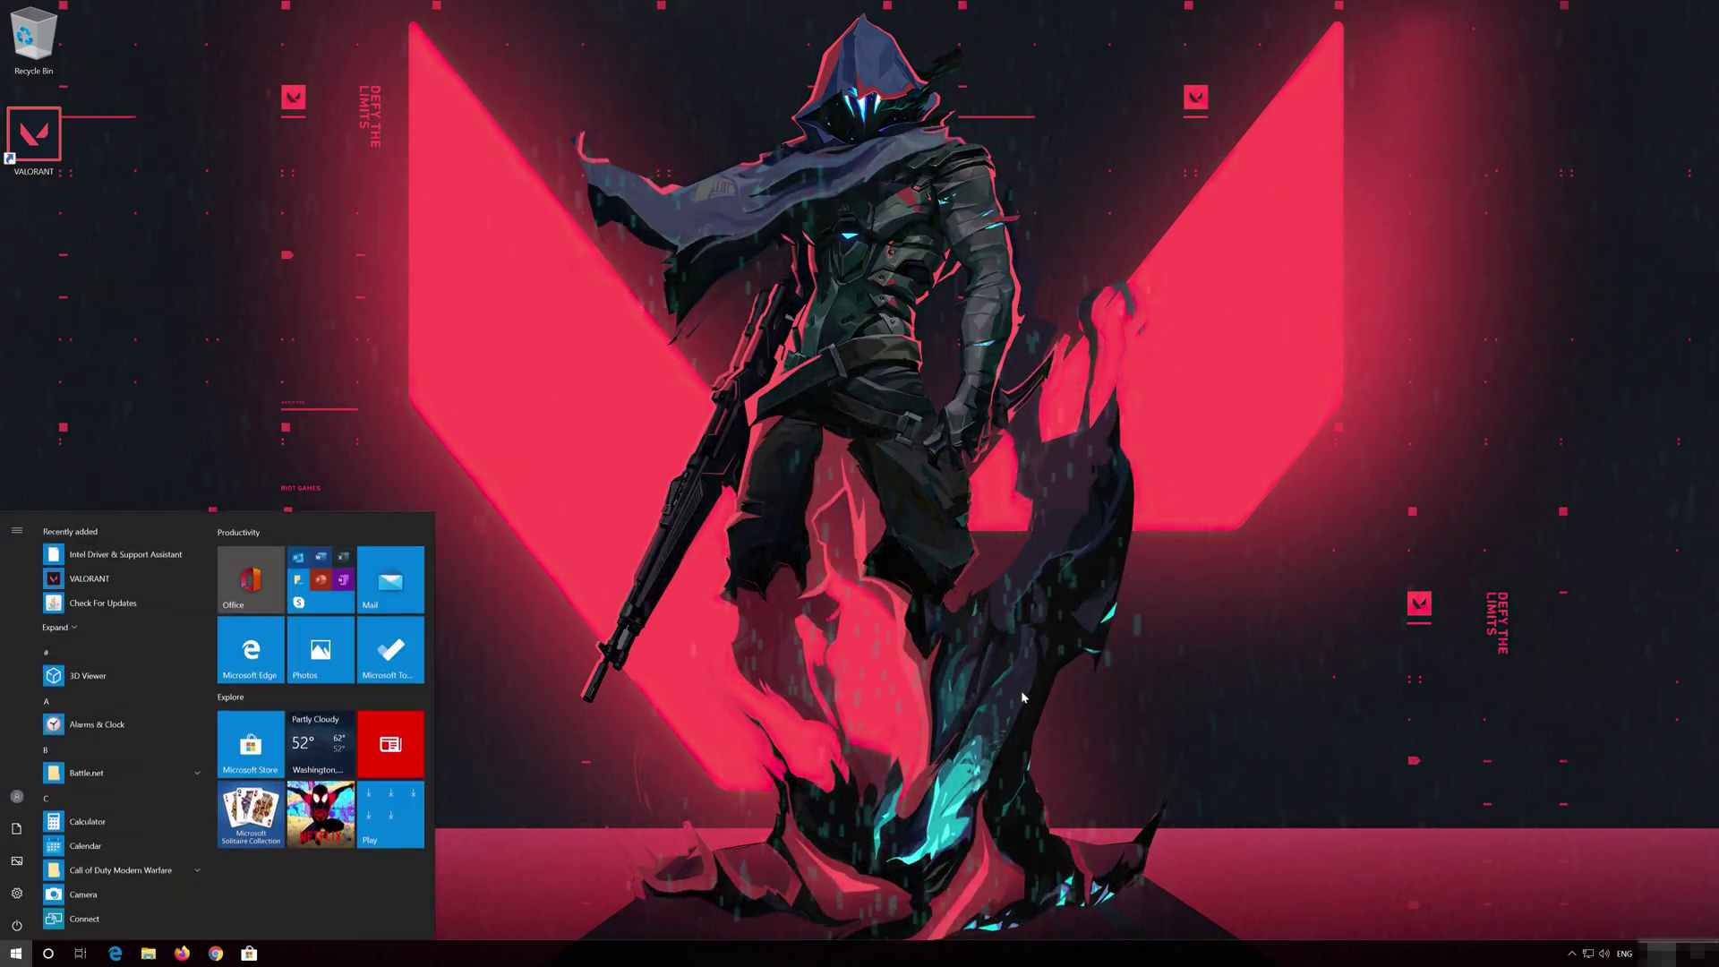
{"action": "key", "text": "super"}
{"action": "key", "text": "super"}
{"action": "type", "text": "run"}
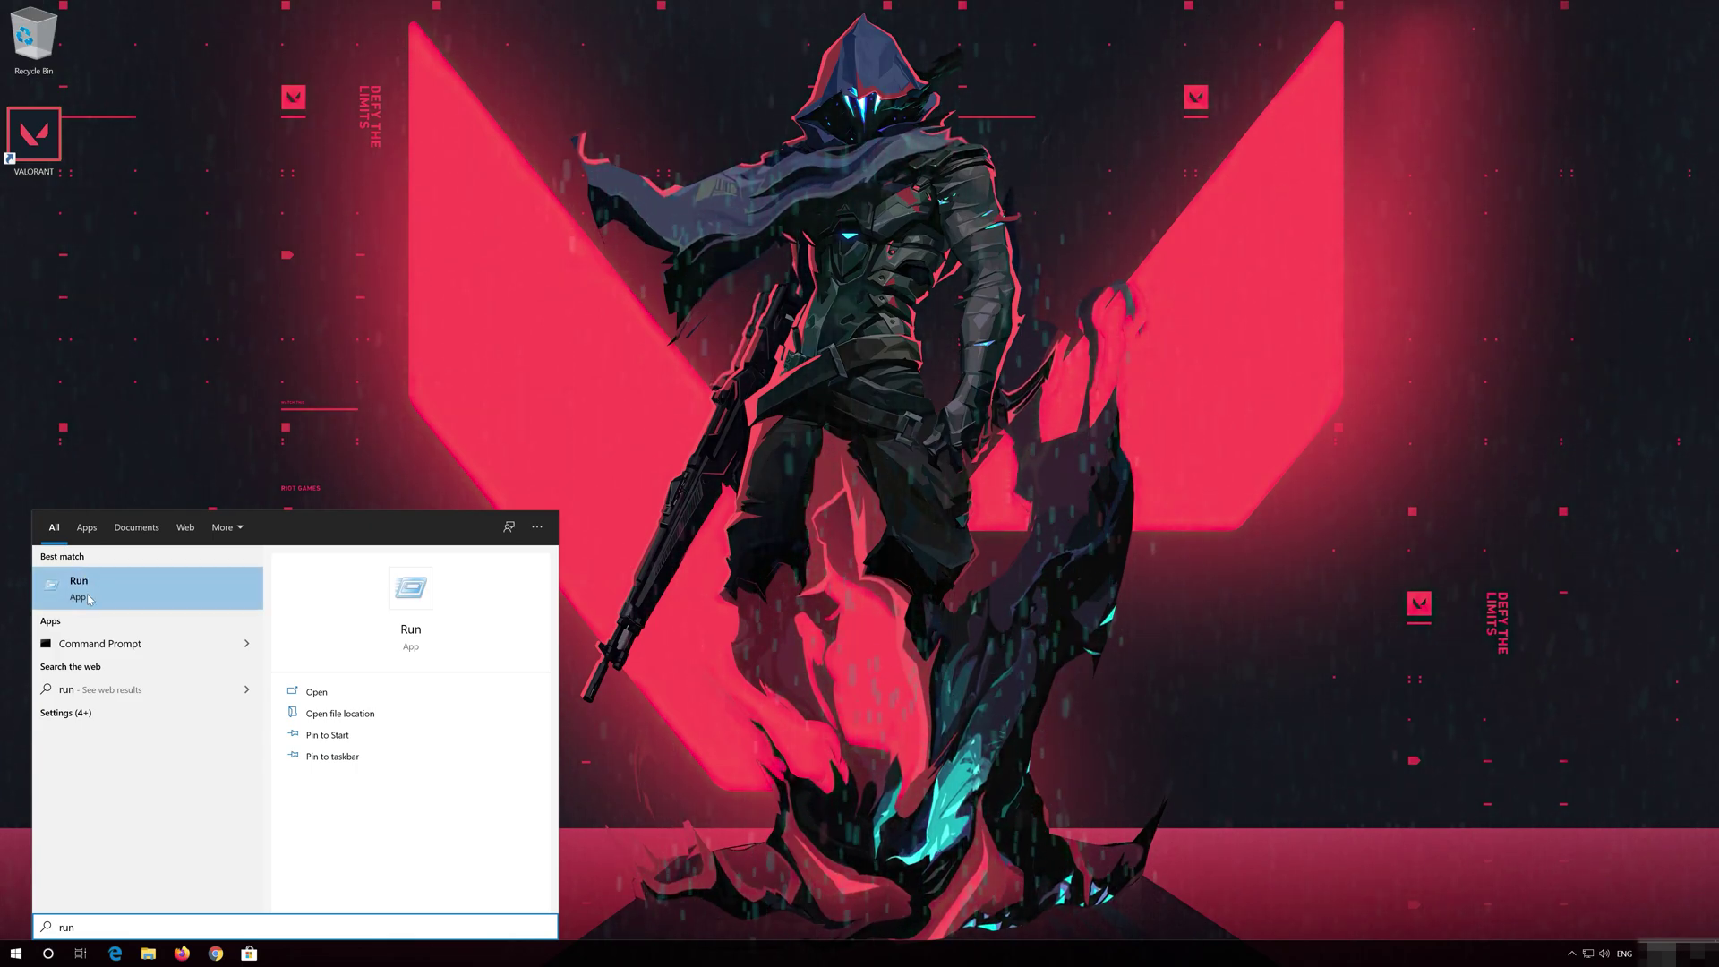
{"action": "left_click", "coordinate": [151, 586]}
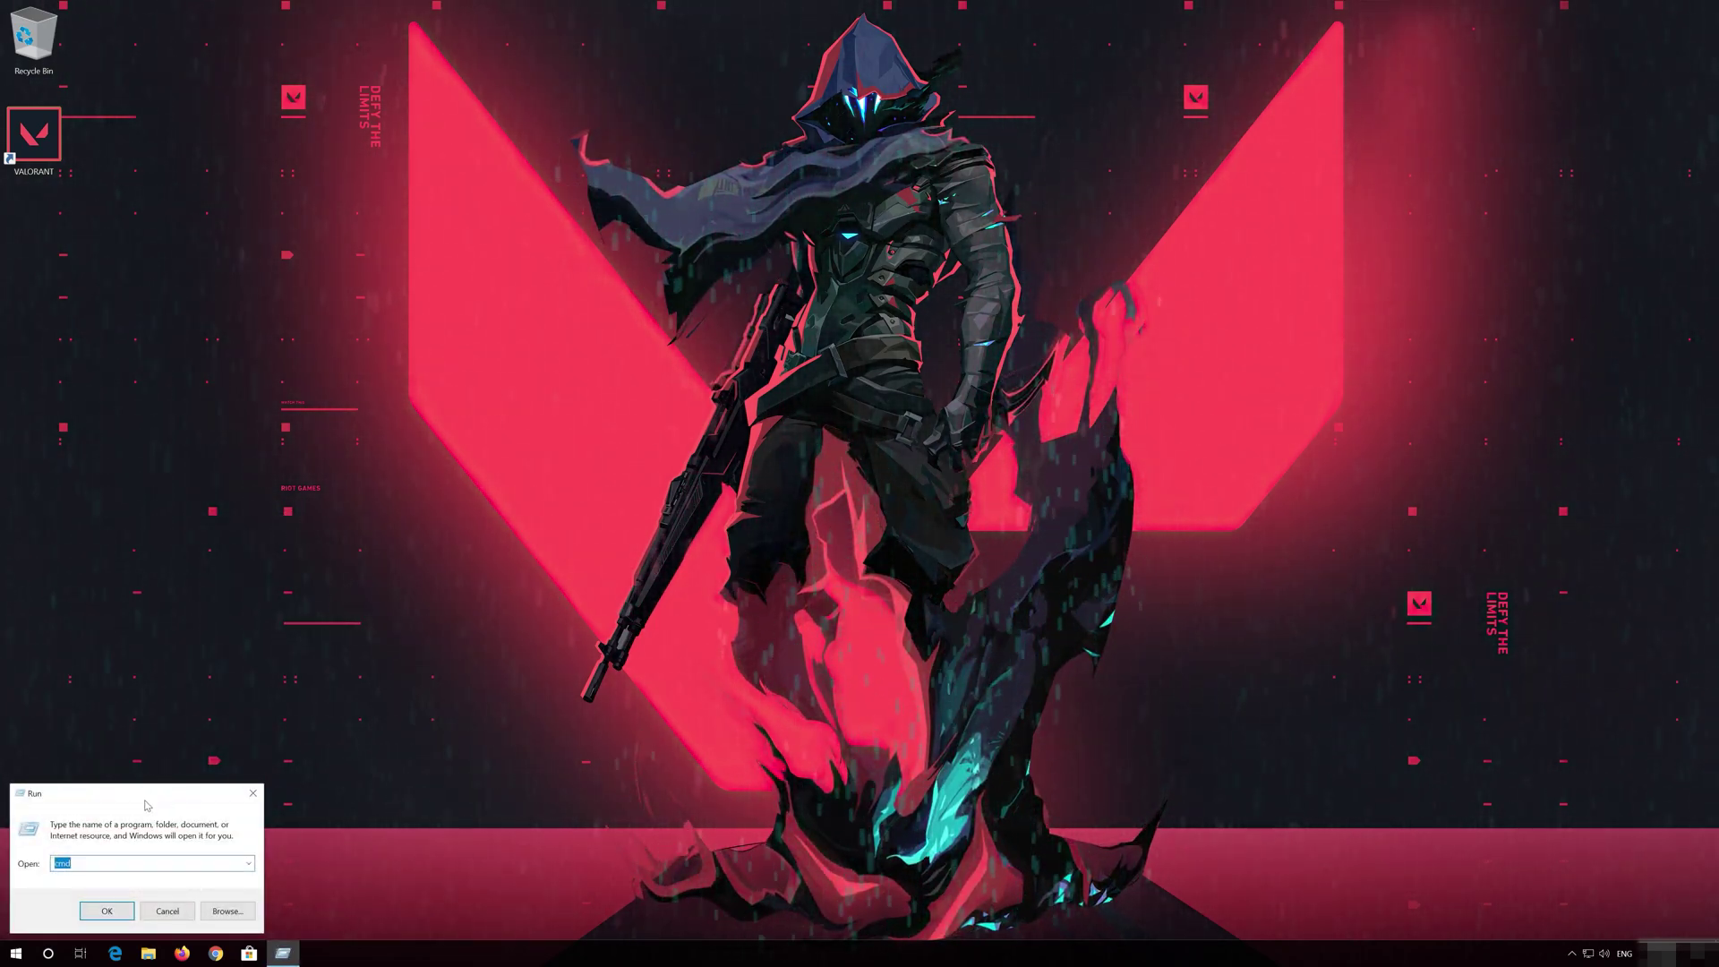
{"action": "left_click_drag", "start_coordinate": [145, 806], "coordinate": [788, 340]}
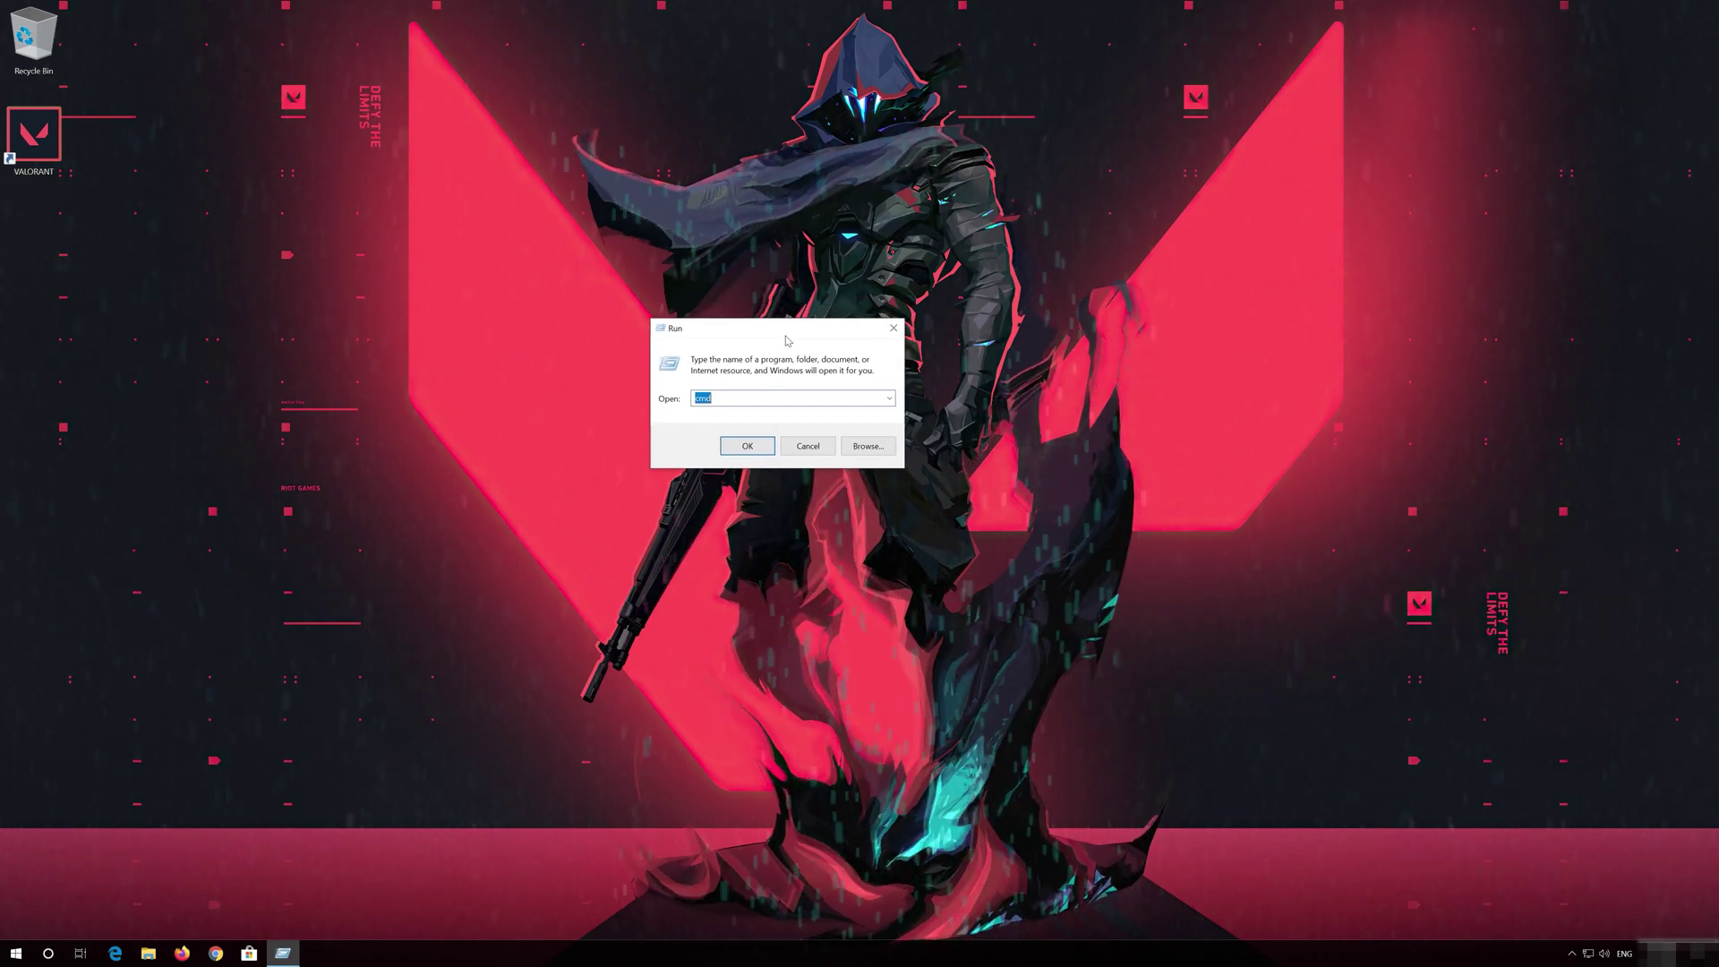
{"action": "type", "text": "ser"}
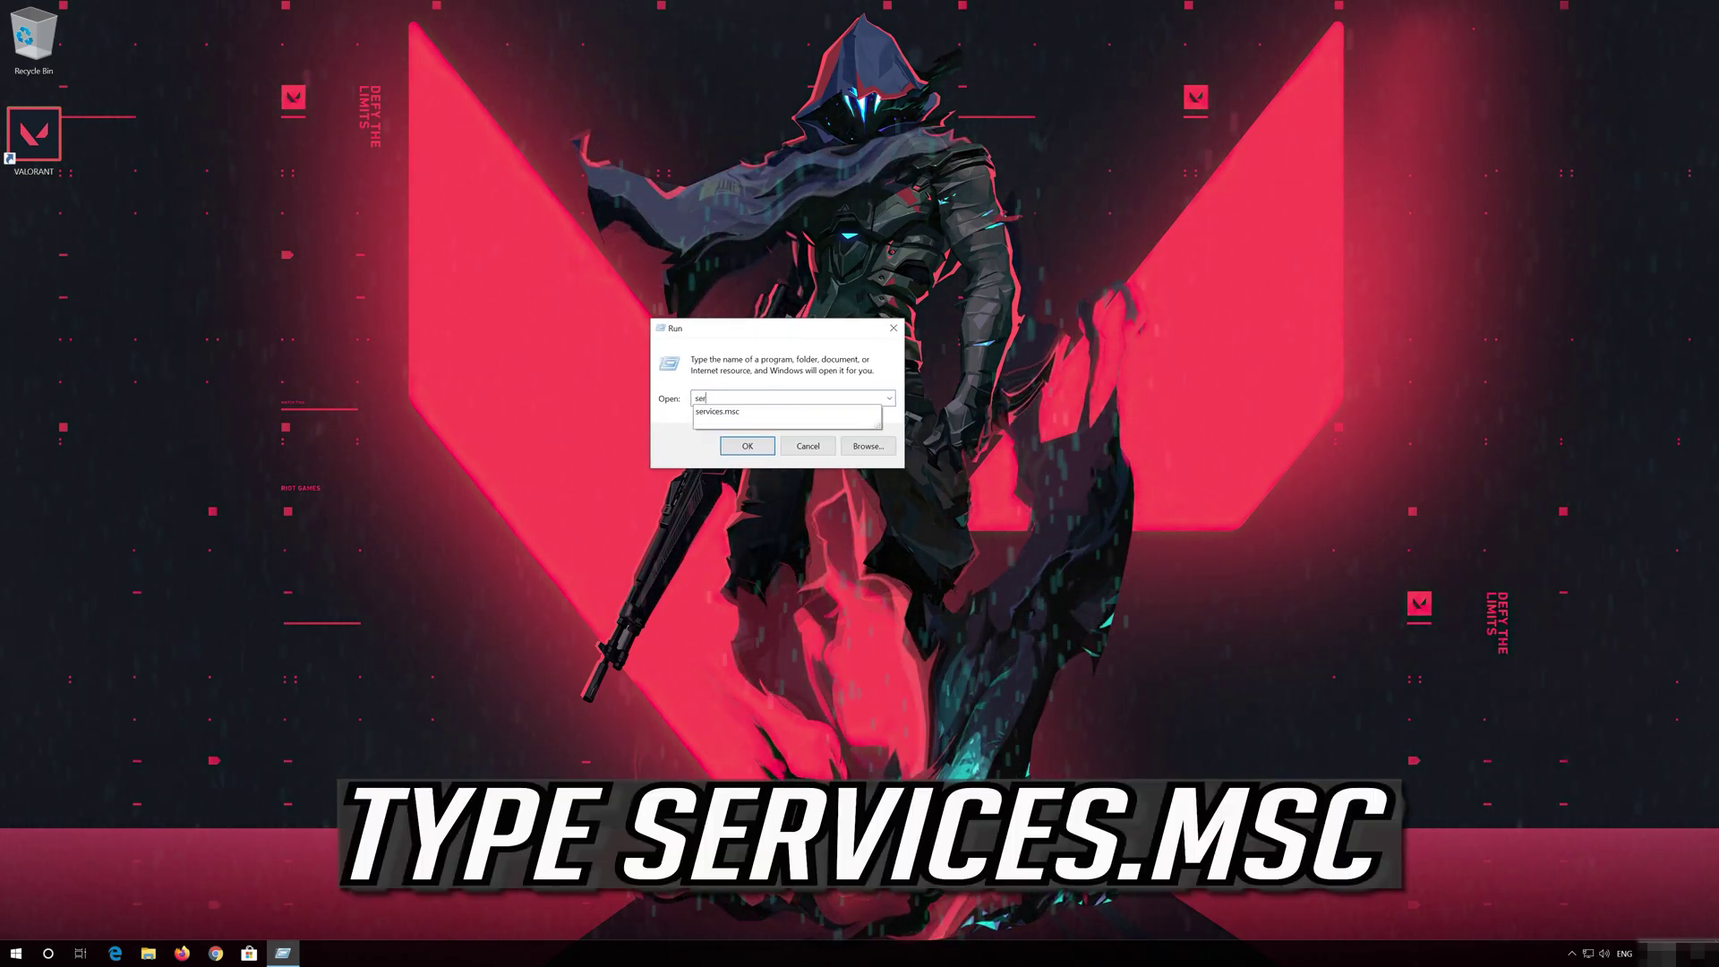
{"action": "type", "text": "vices."}
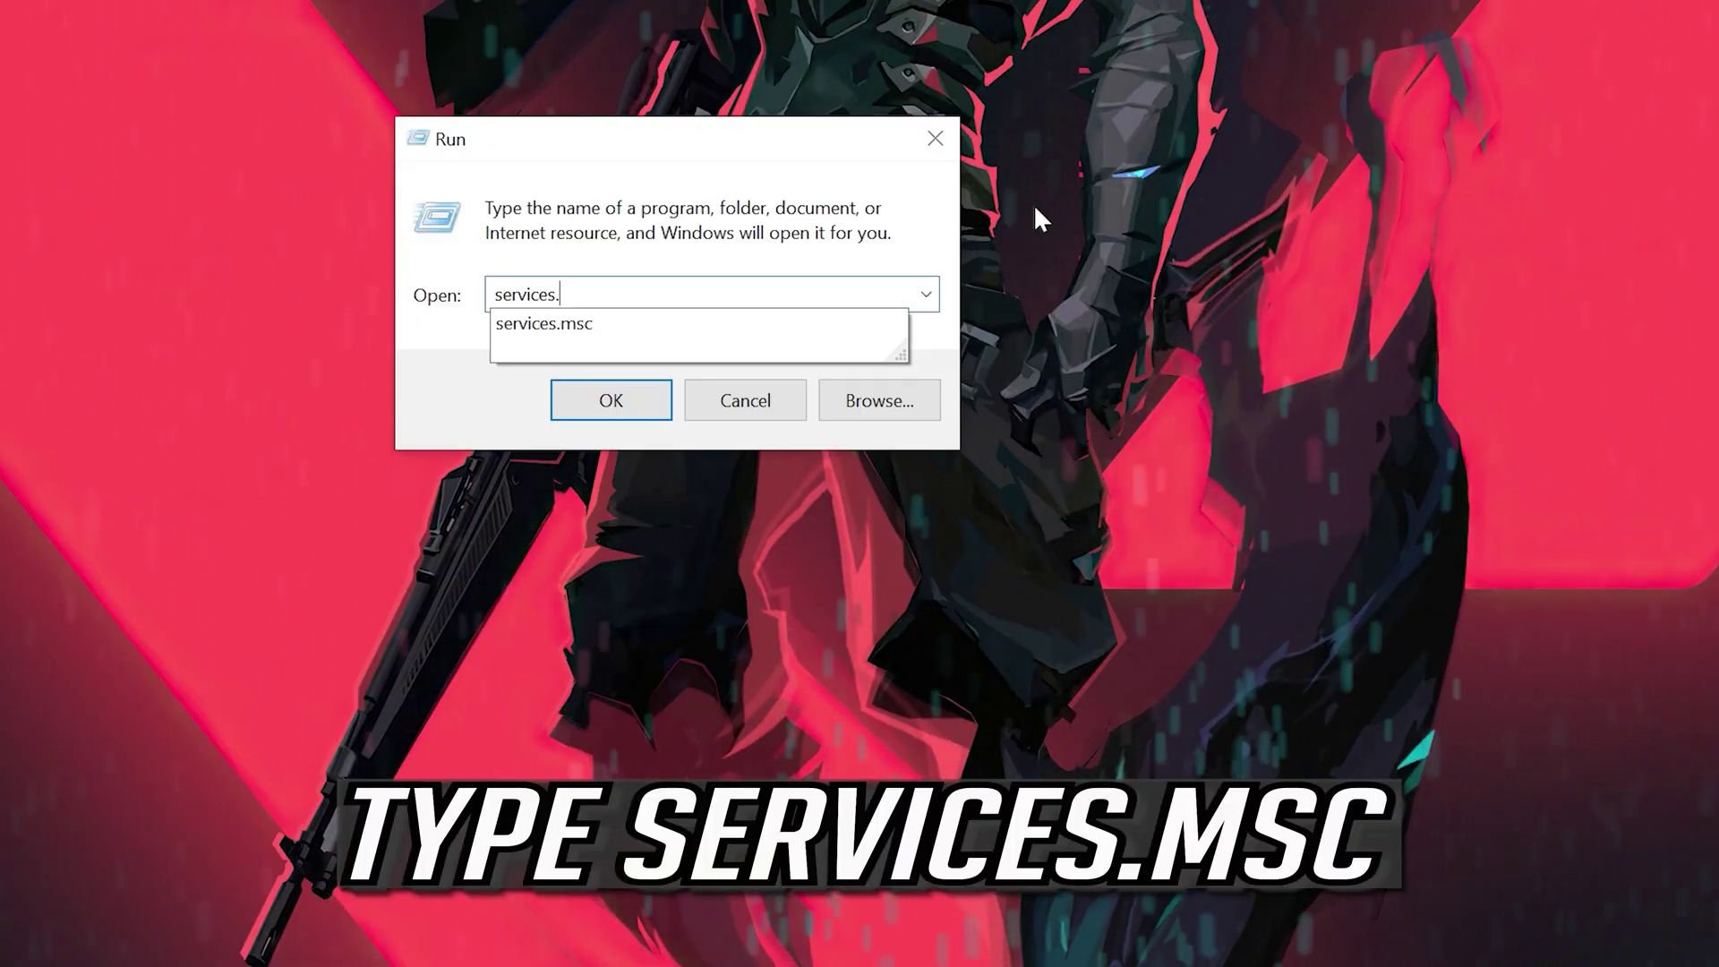
{"action": "type", "text": "msc"}
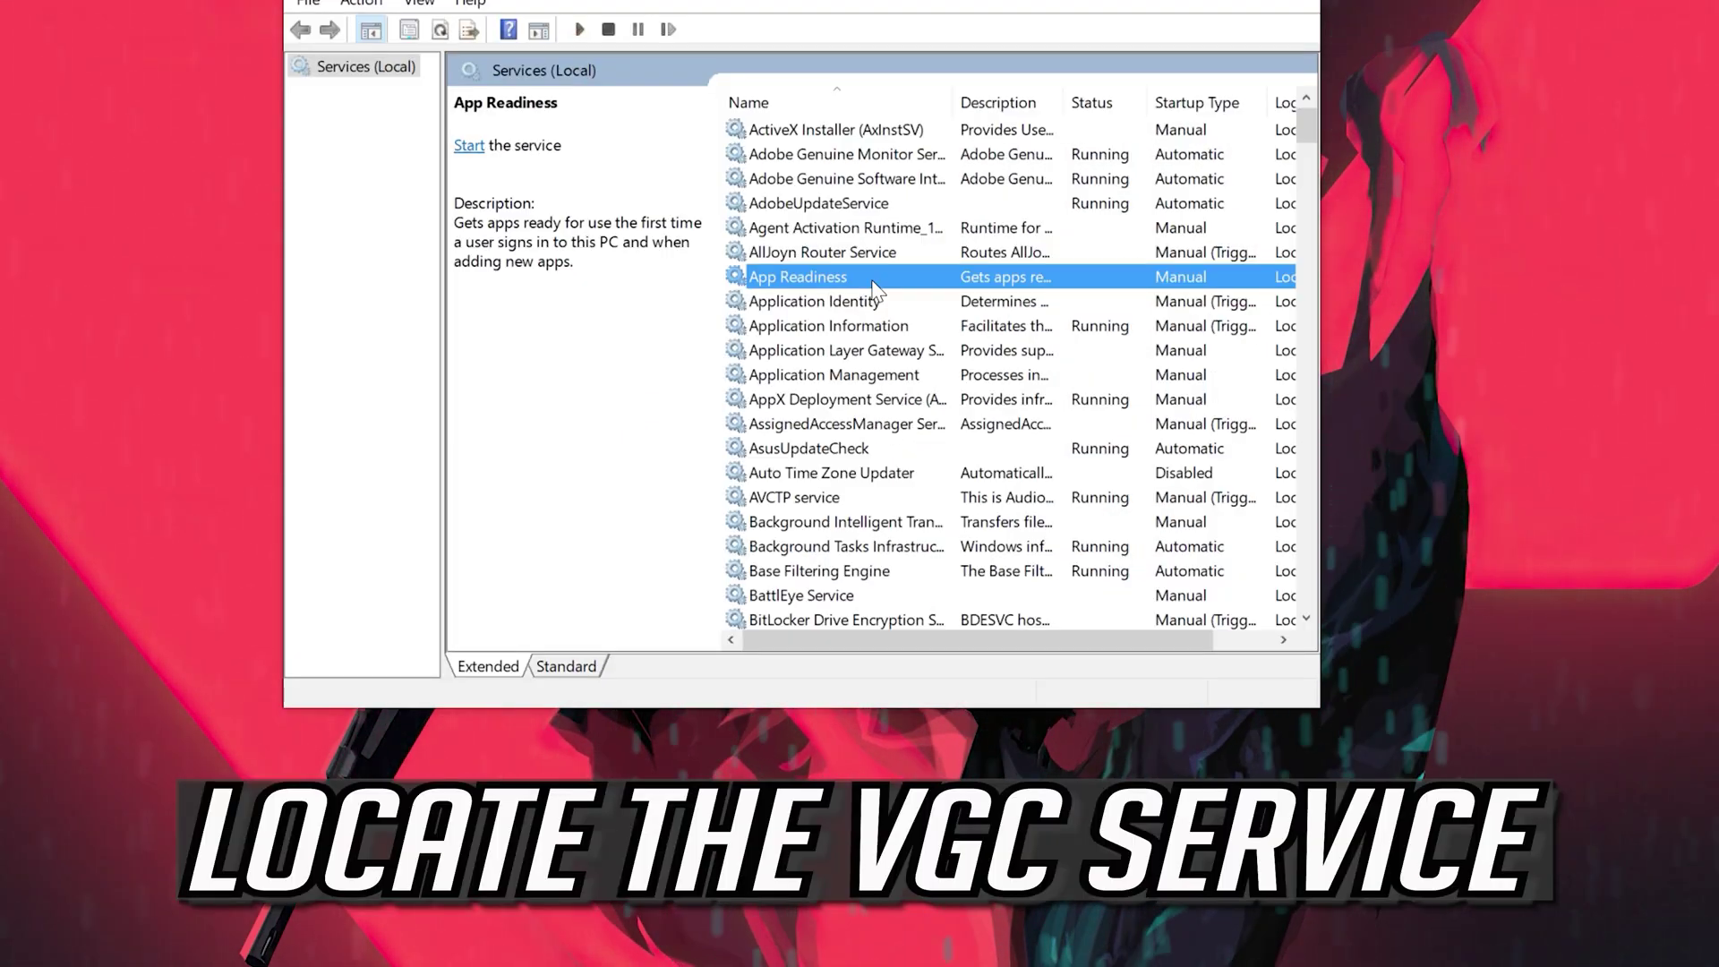
{"action": "scroll", "coordinate": [874, 288], "scroll_direction": "down", "scroll_amount": 4}
{"action": "scroll", "coordinate": [876, 289], "scroll_direction": "down", "scroll_amount": 10}
{"action": "scroll", "coordinate": [876, 289], "scroll_direction": "down", "scroll_amount": 10}
{"action": "scroll", "coordinate": [877, 289], "scroll_direction": "down", "scroll_amount": 10}
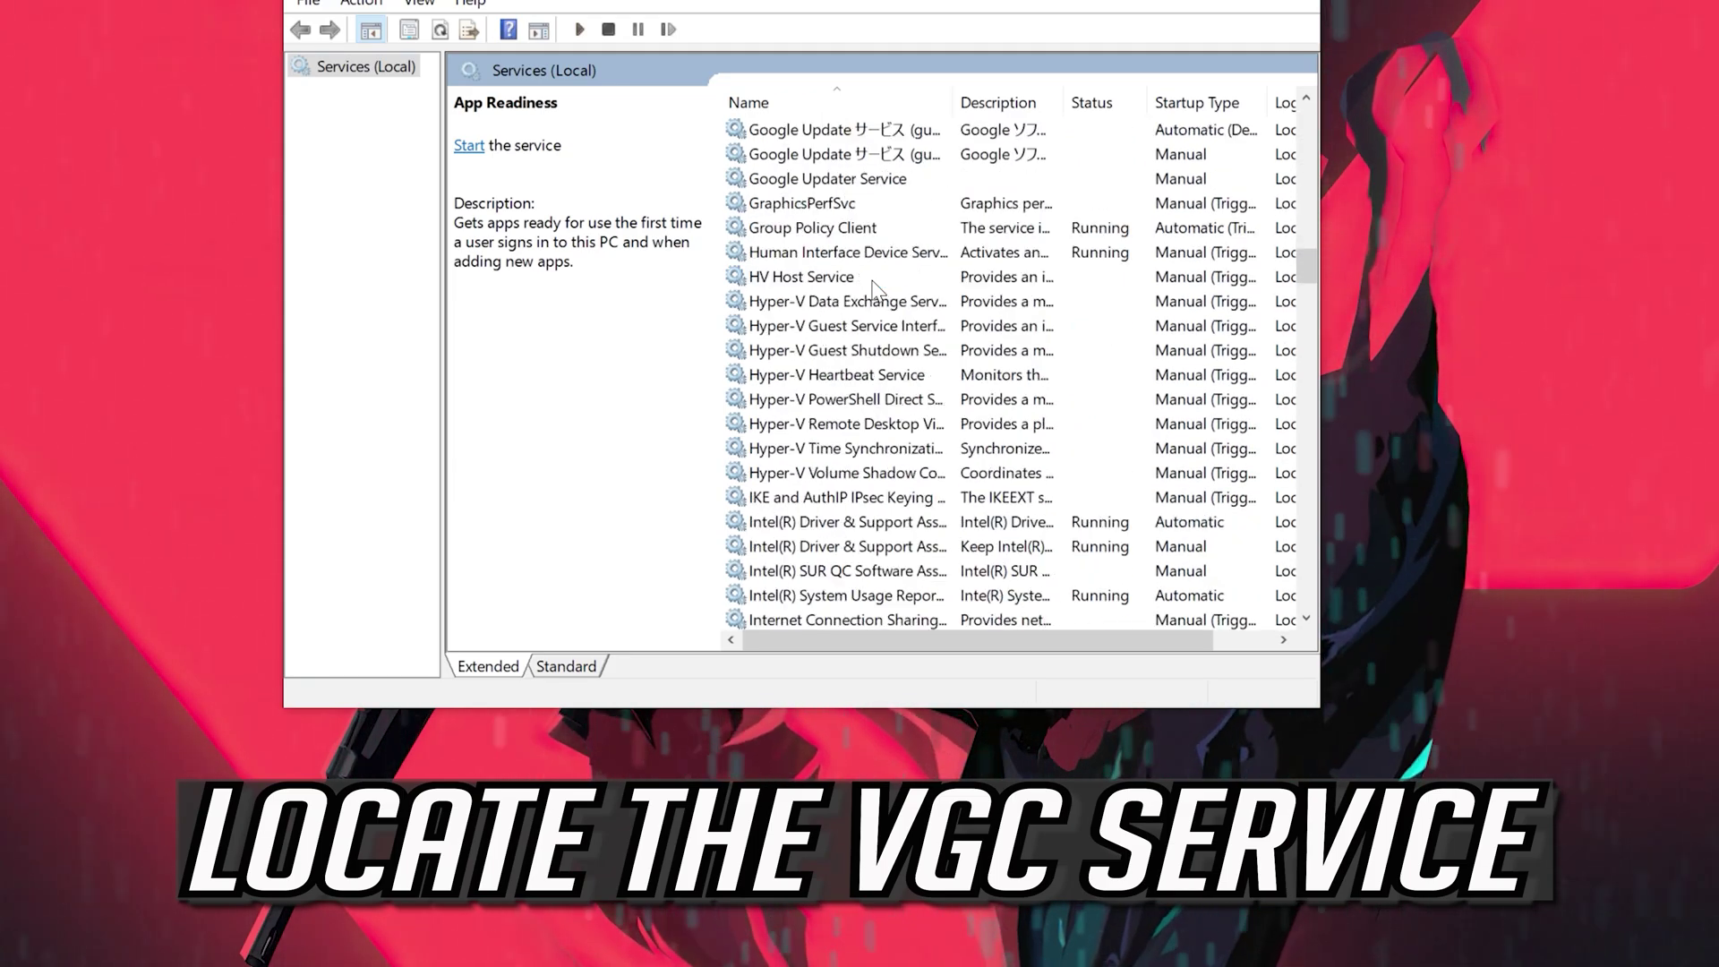
{"action": "scroll", "coordinate": [876, 288], "scroll_direction": "down", "scroll_amount": 10}
{"action": "scroll", "coordinate": [875, 287], "scroll_direction": "down", "scroll_amount": 8}
{"action": "scroll", "coordinate": [875, 287], "scroll_direction": "down", "scroll_amount": 8}
{"action": "scroll", "coordinate": [874, 287], "scroll_direction": "down", "scroll_amount": 8}
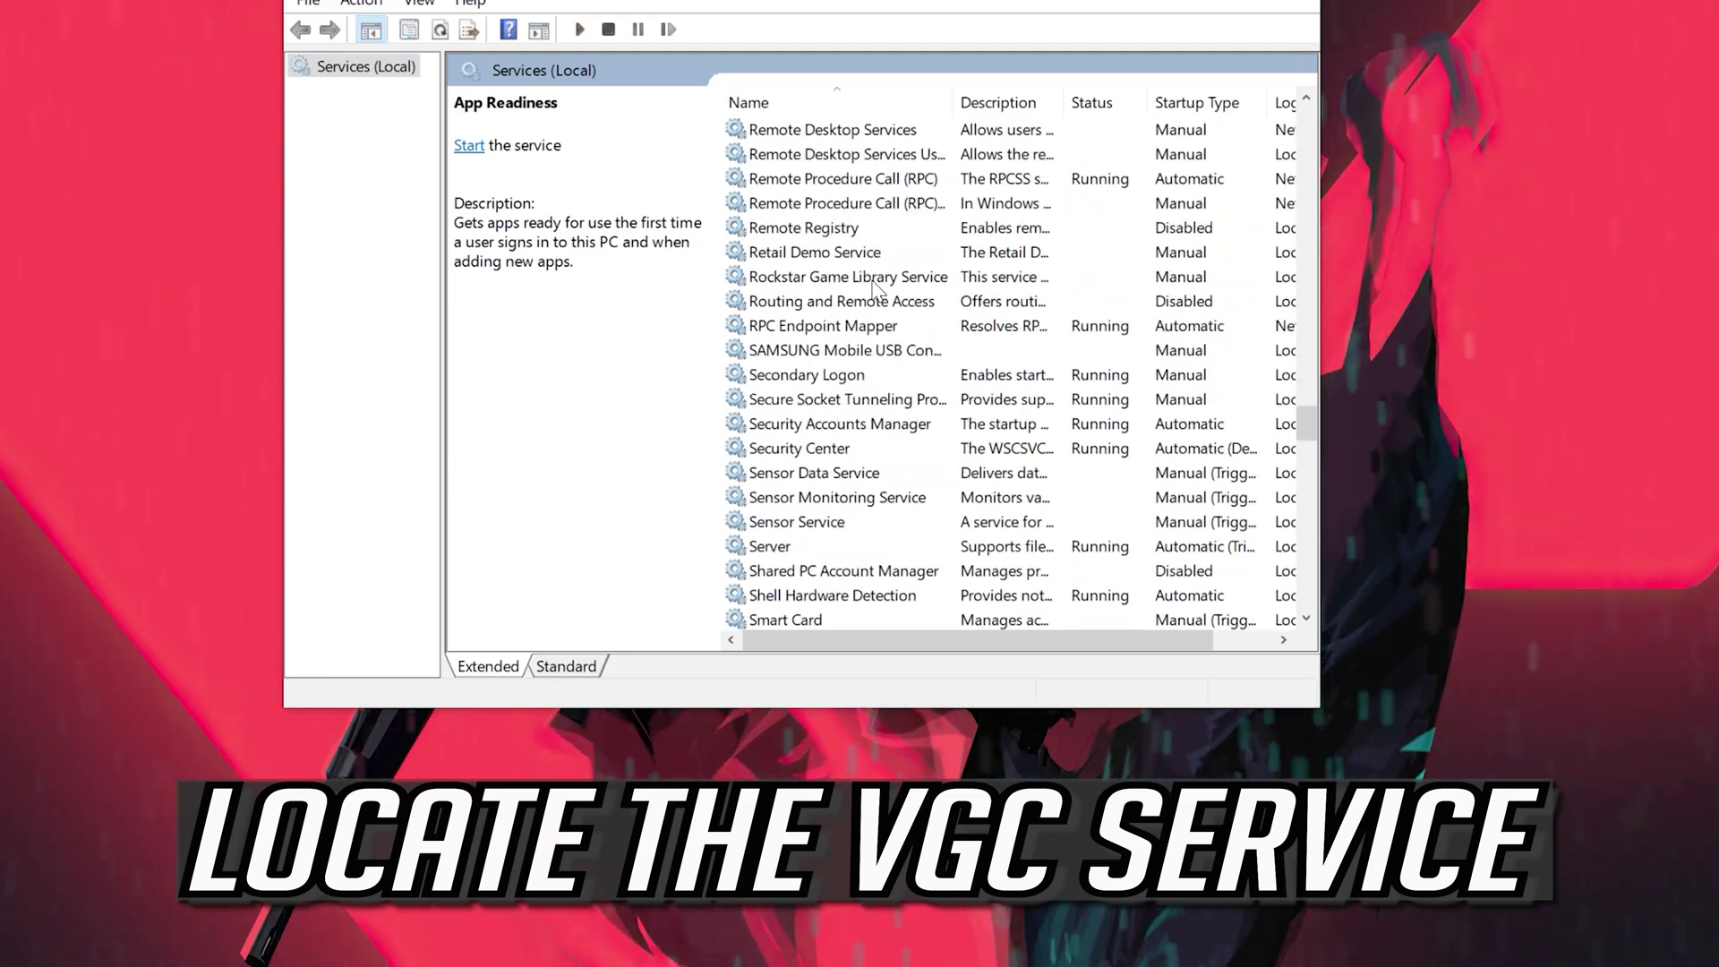
{"action": "scroll", "coordinate": [875, 285], "scroll_direction": "down", "scroll_amount": 8}
{"action": "scroll", "coordinate": [877, 289], "scroll_direction": "down", "scroll_amount": 5}
- Select the vgc service and bring up its context menu
{"action": "left_click", "coordinate": [754, 349]}
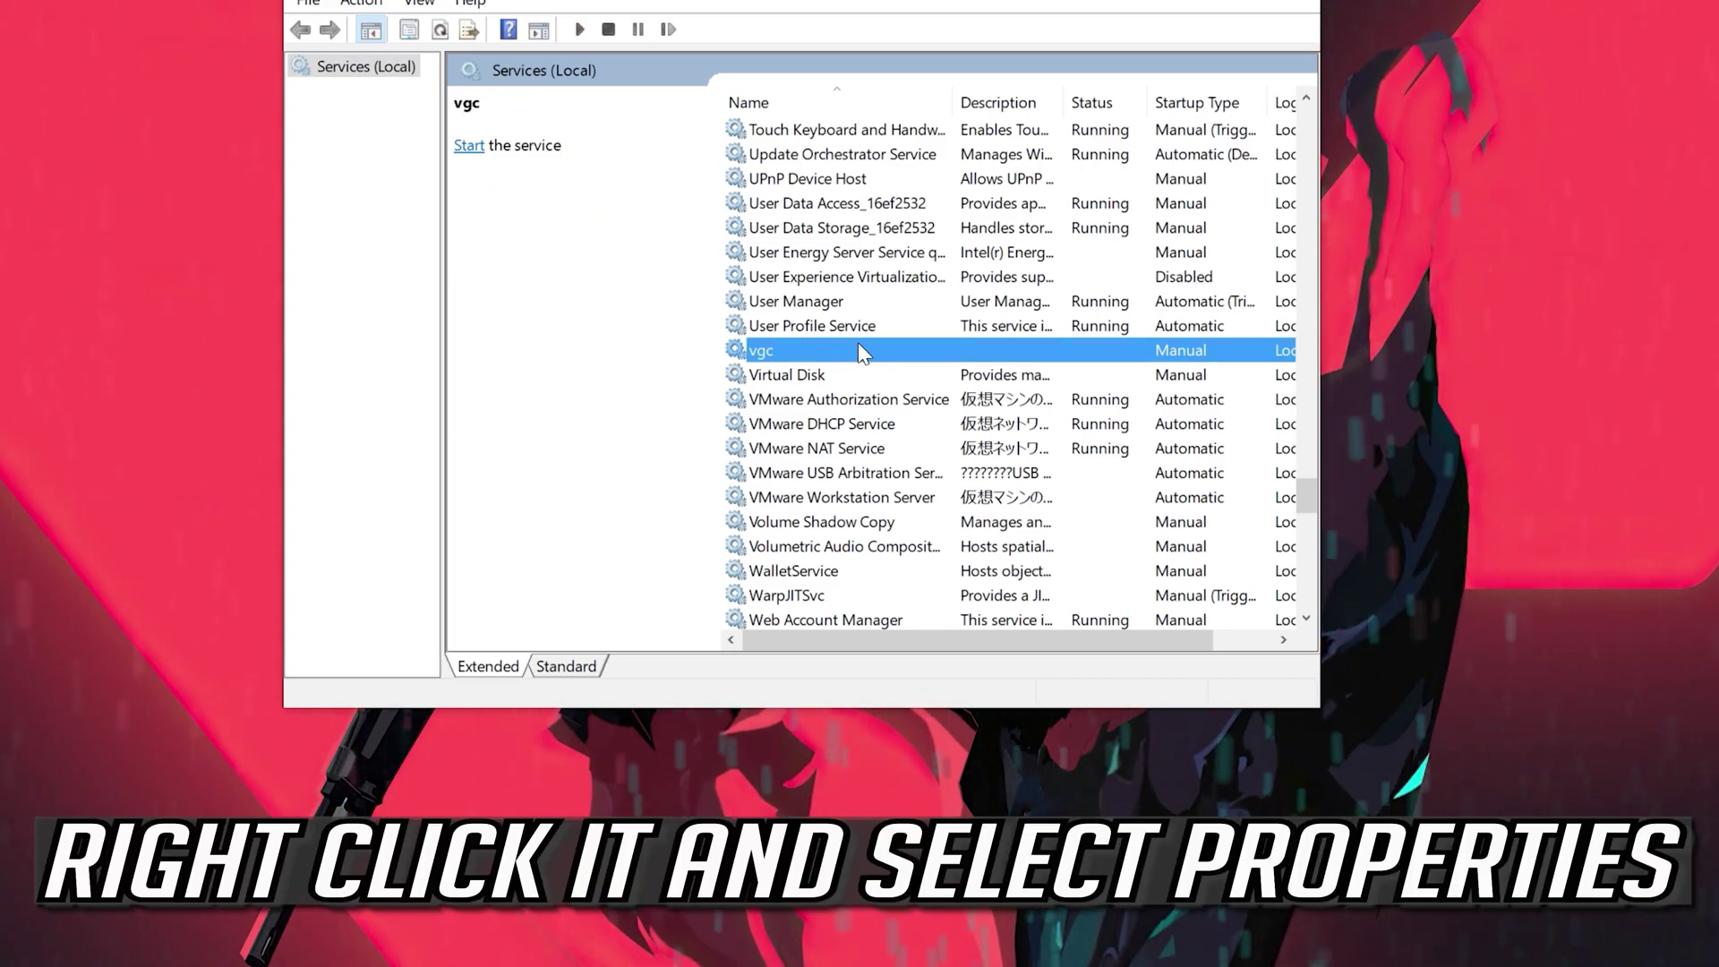
{"action": "right_click", "coordinate": [859, 346]}
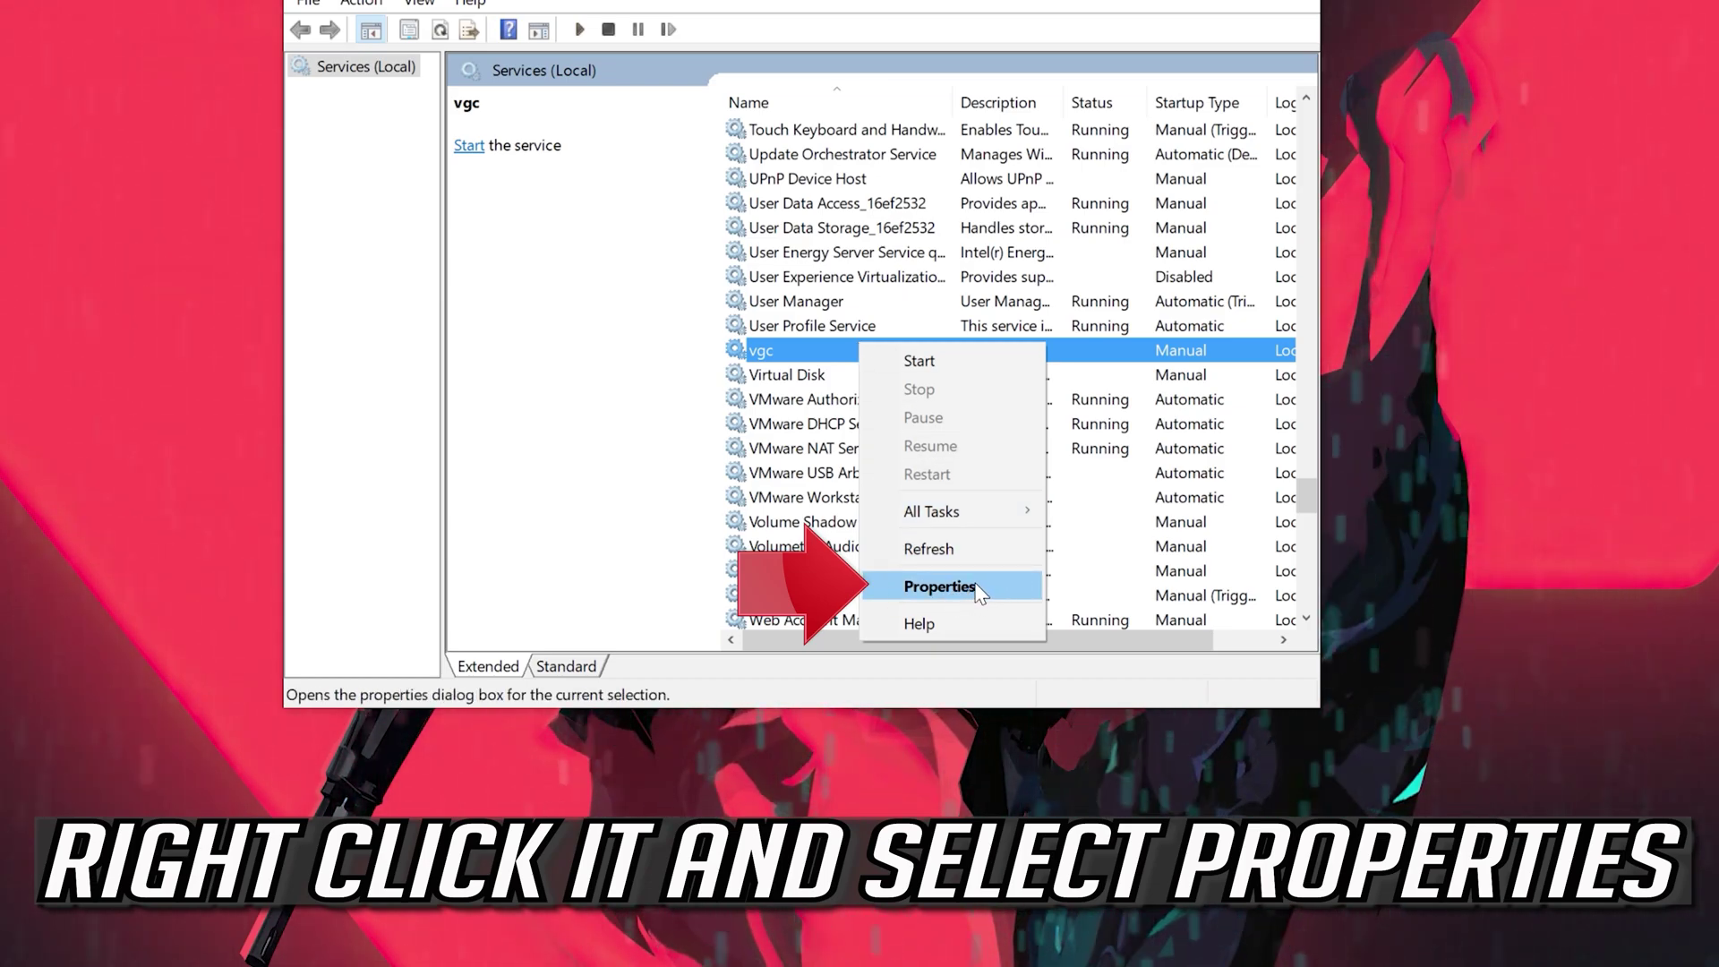
- Set the vgc startup type to Automatic, apply it, and start the service
{"action": "left_click", "coordinate": [940, 587]}
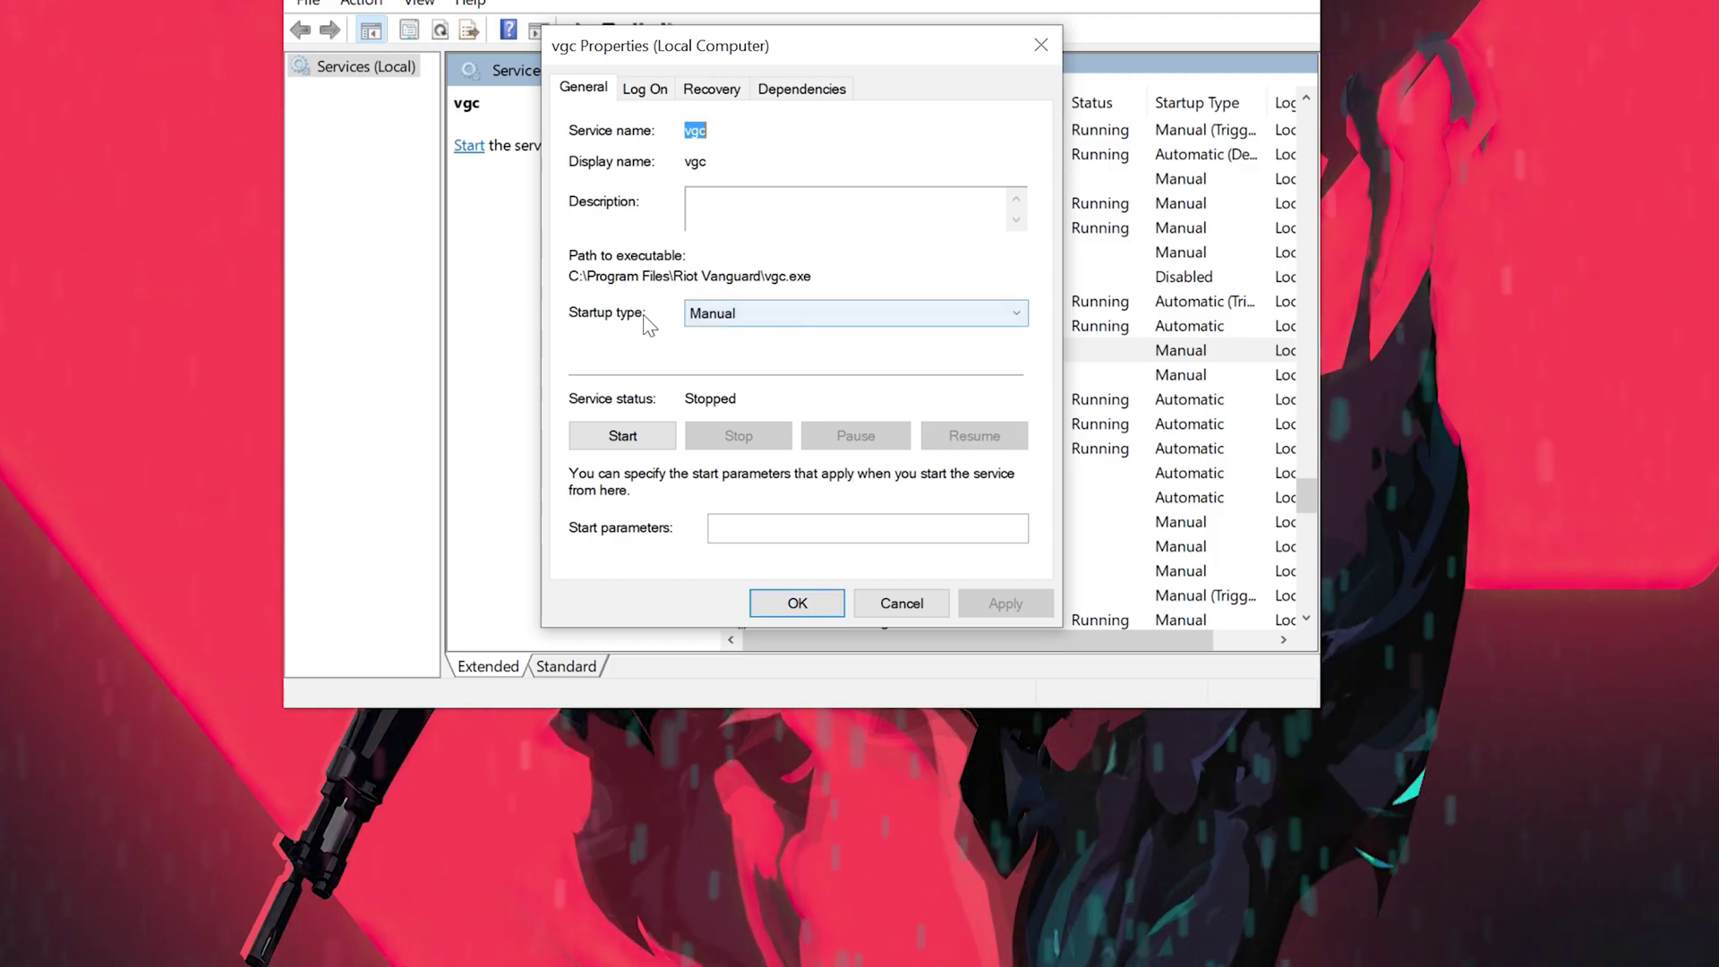
{"action": "left_click", "coordinate": [798, 317]}
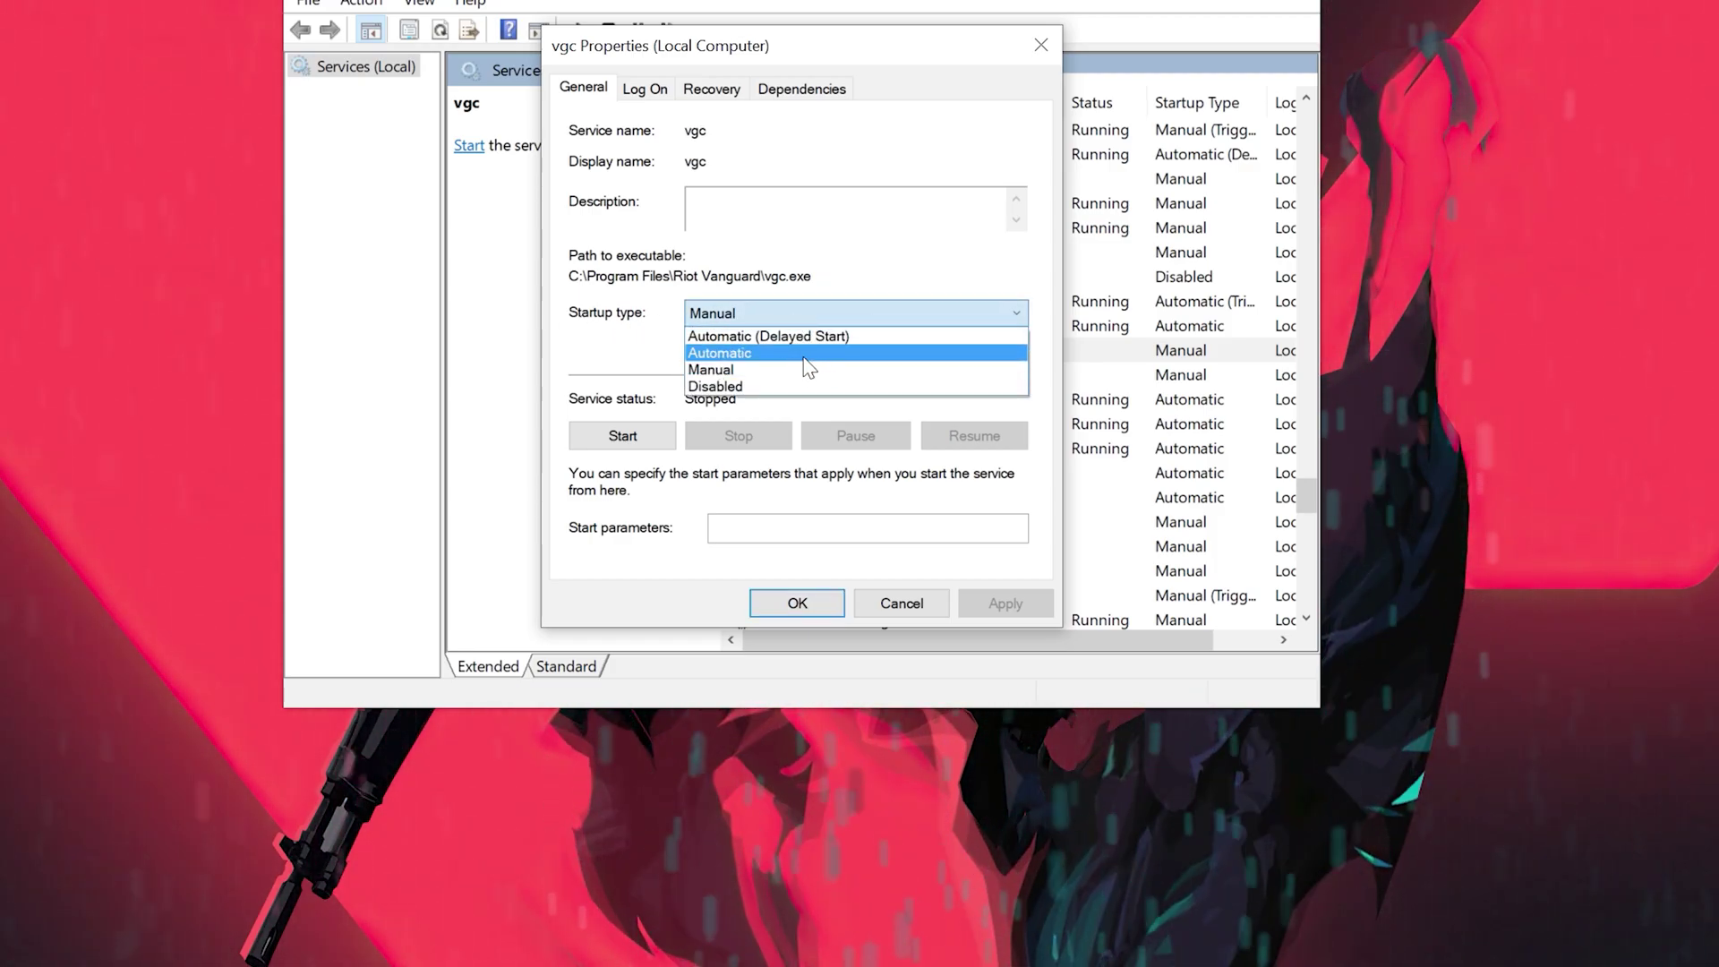
{"action": "left_click", "coordinate": [805, 353]}
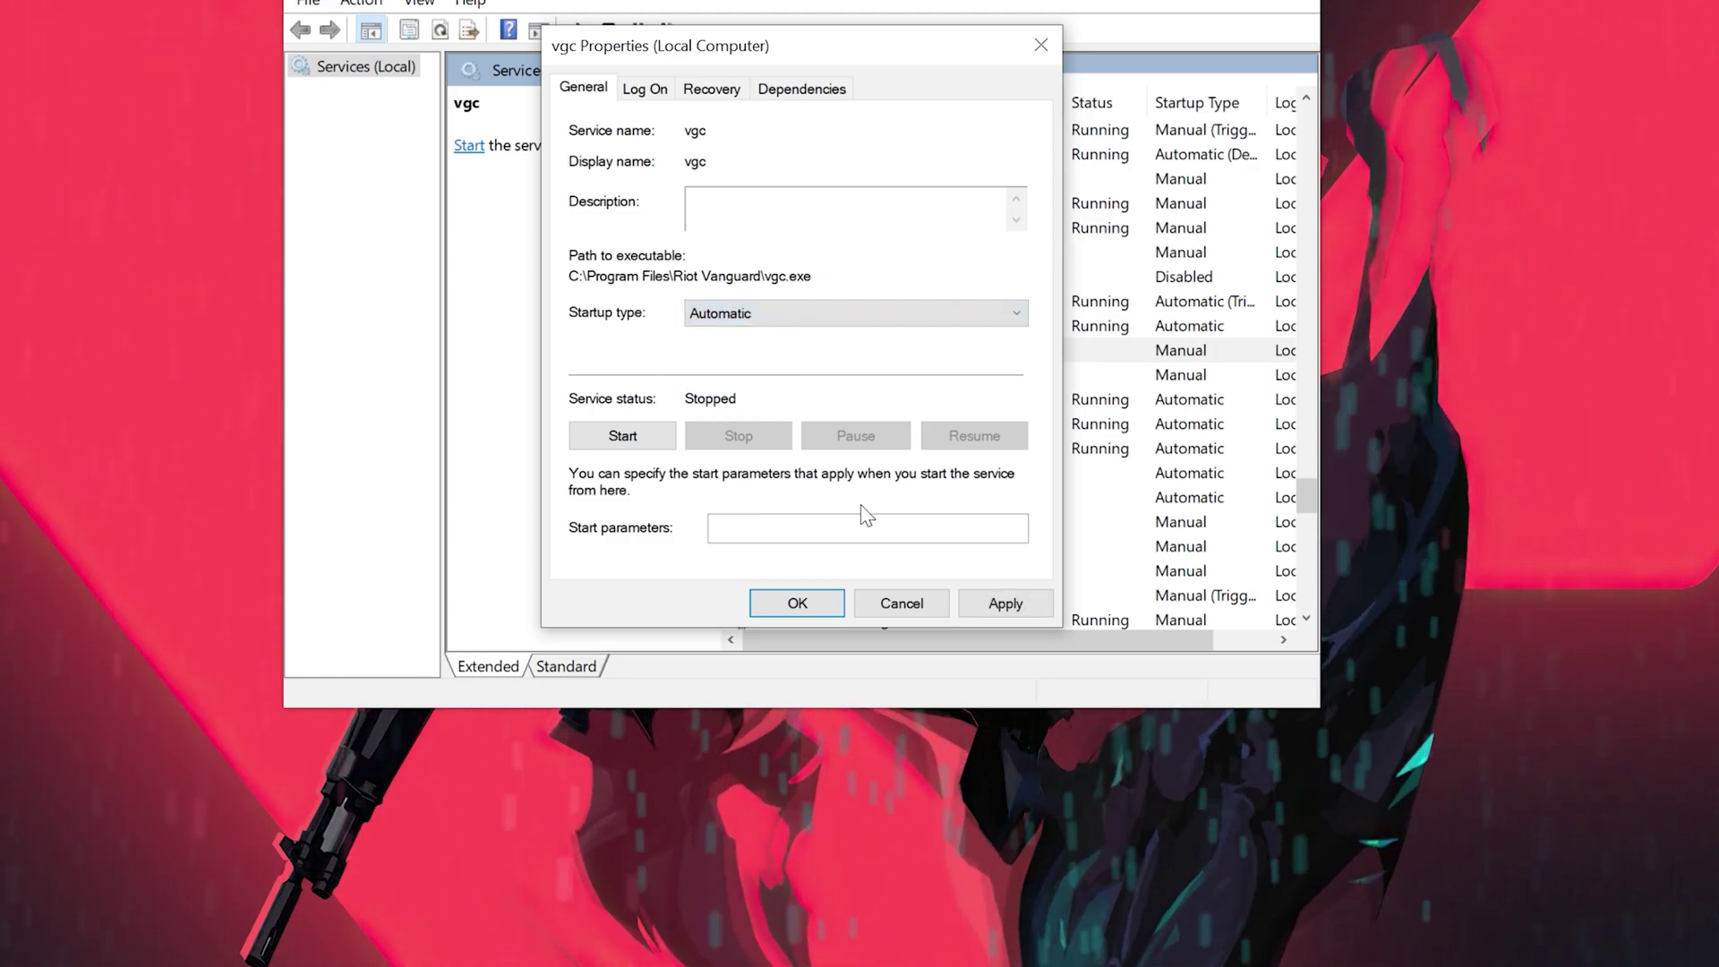
{"action": "left_click", "coordinate": [1005, 603]}
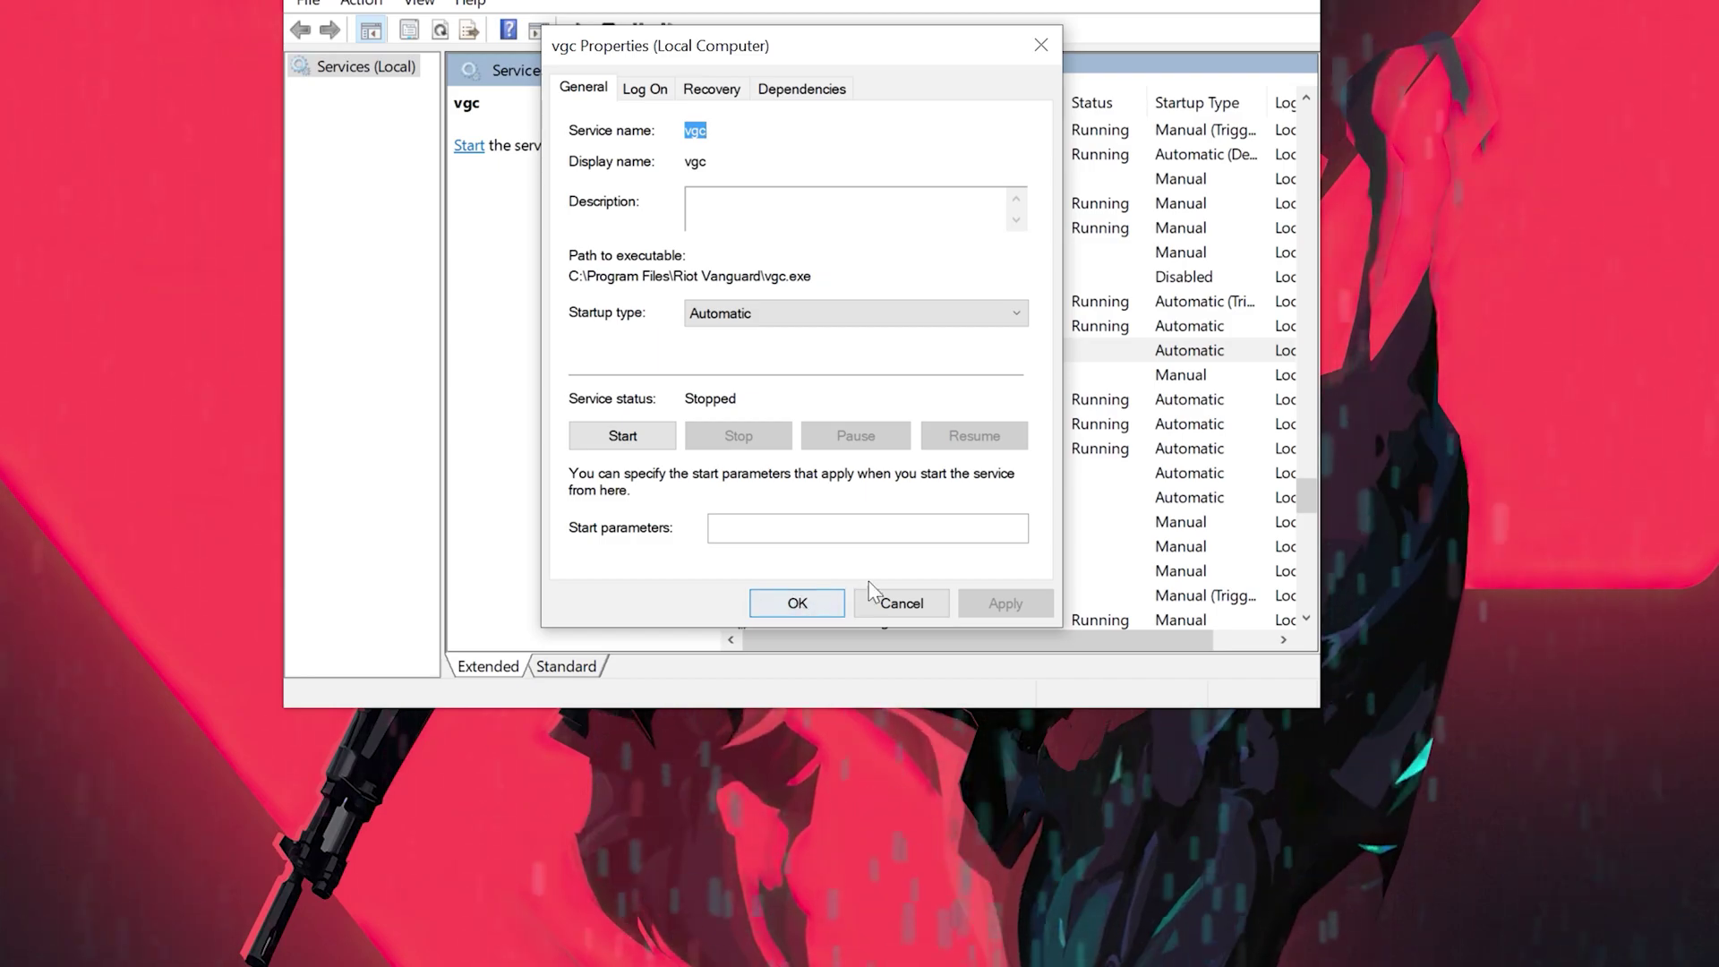
{"action": "left_click", "coordinate": [816, 609]}
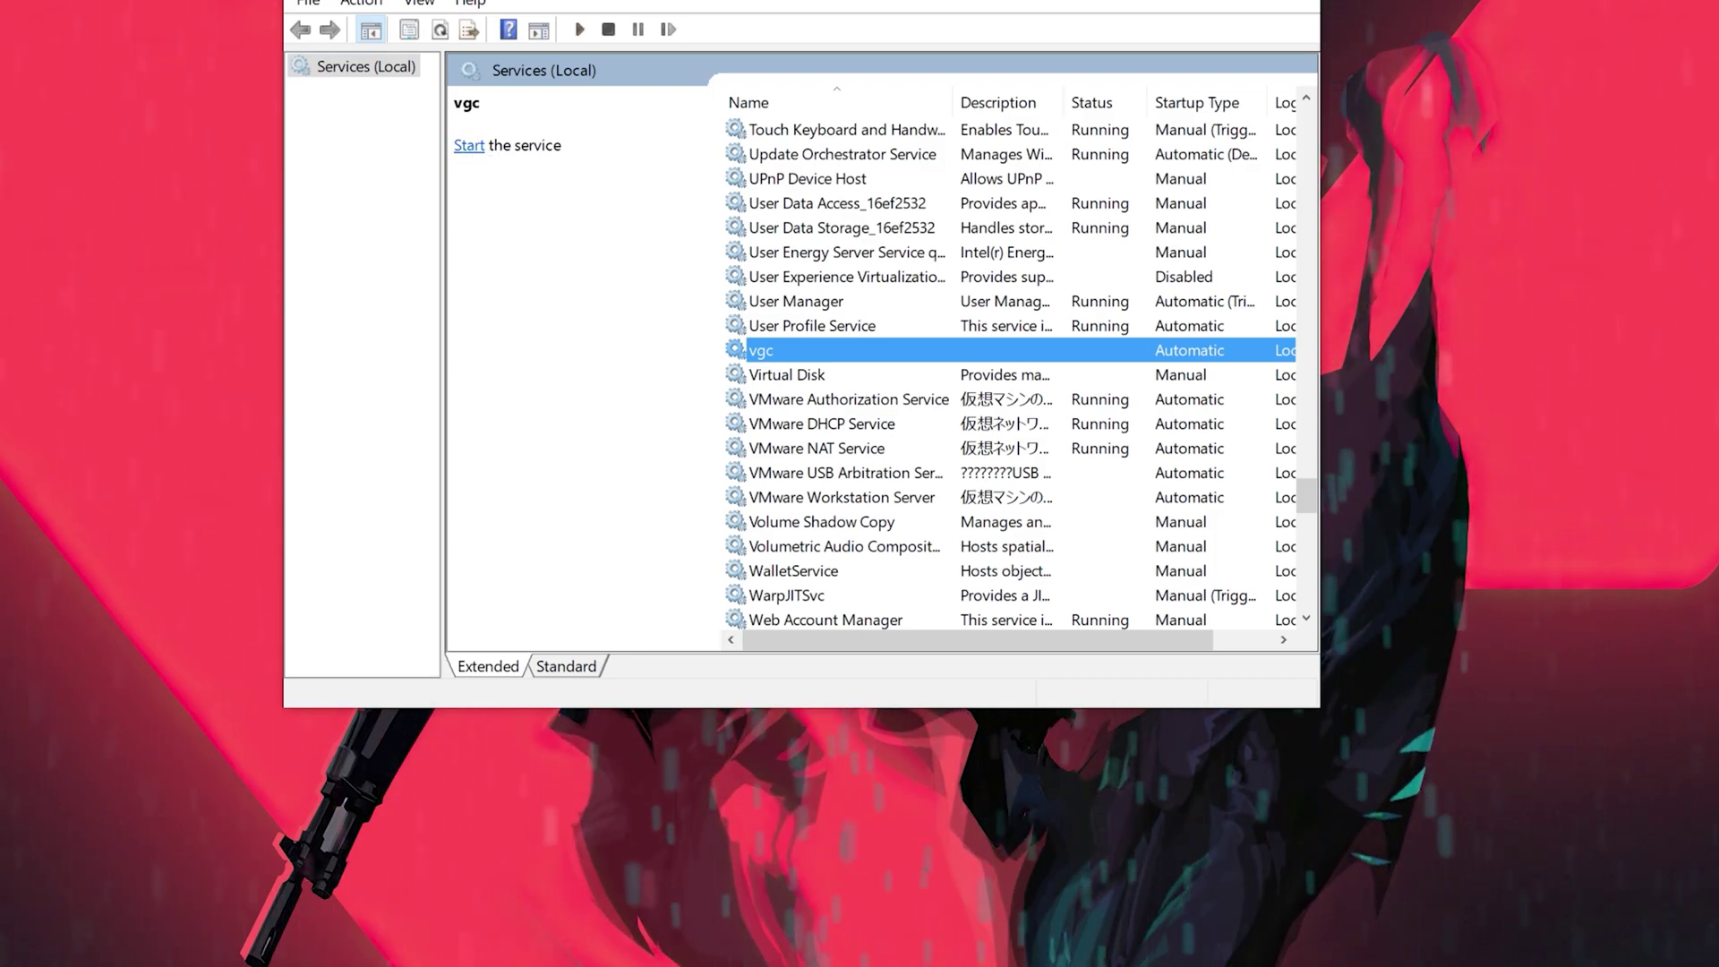
{"action": "left_click", "coordinate": [467, 147]}
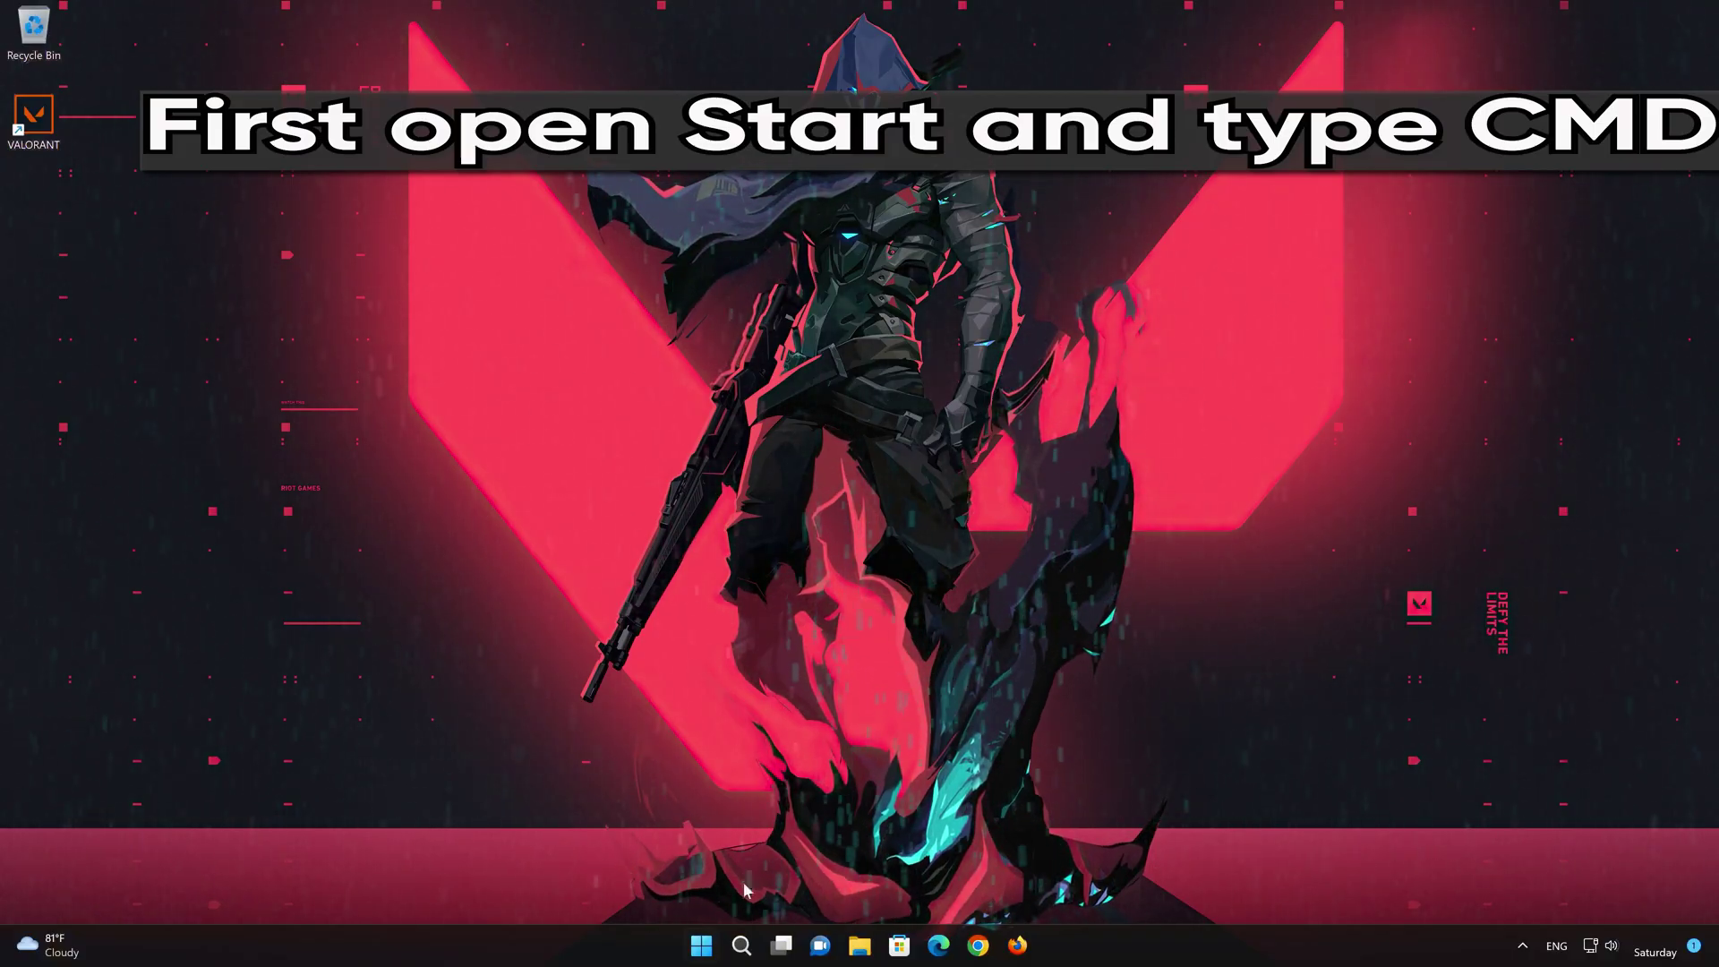
- Run Command Prompt as administrator from the Start menu 'cmd' search
{"action": "left_click", "coordinate": [707, 947]}
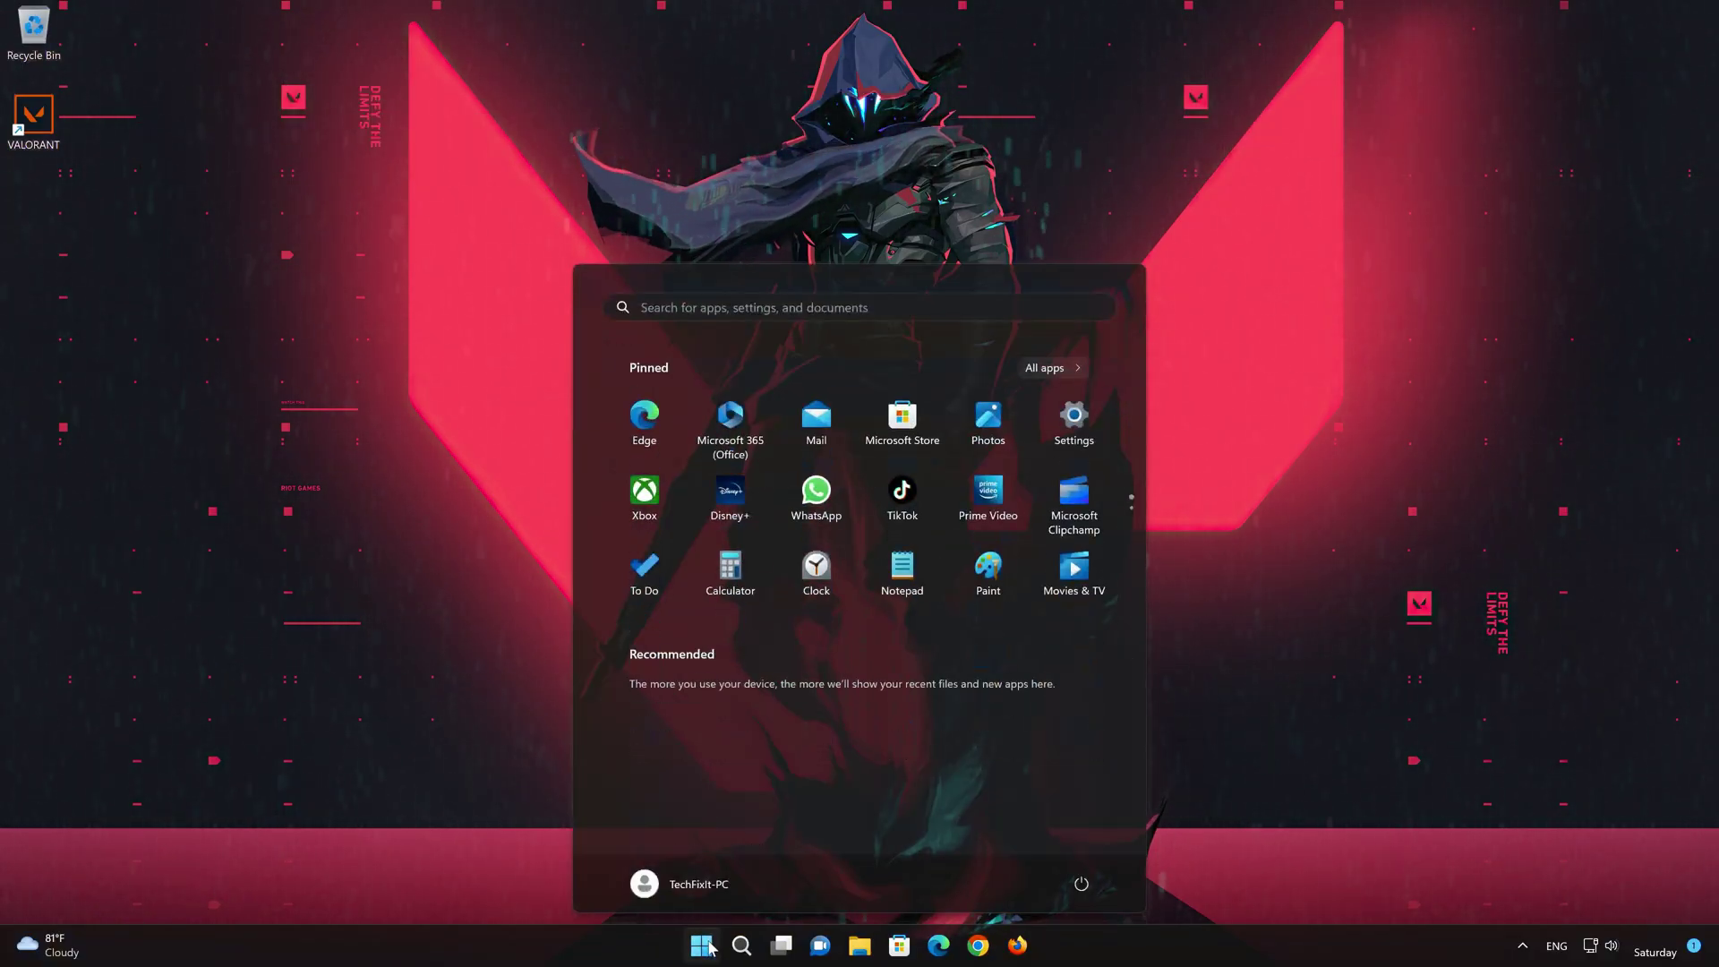
{"action": "type", "text": "c"}
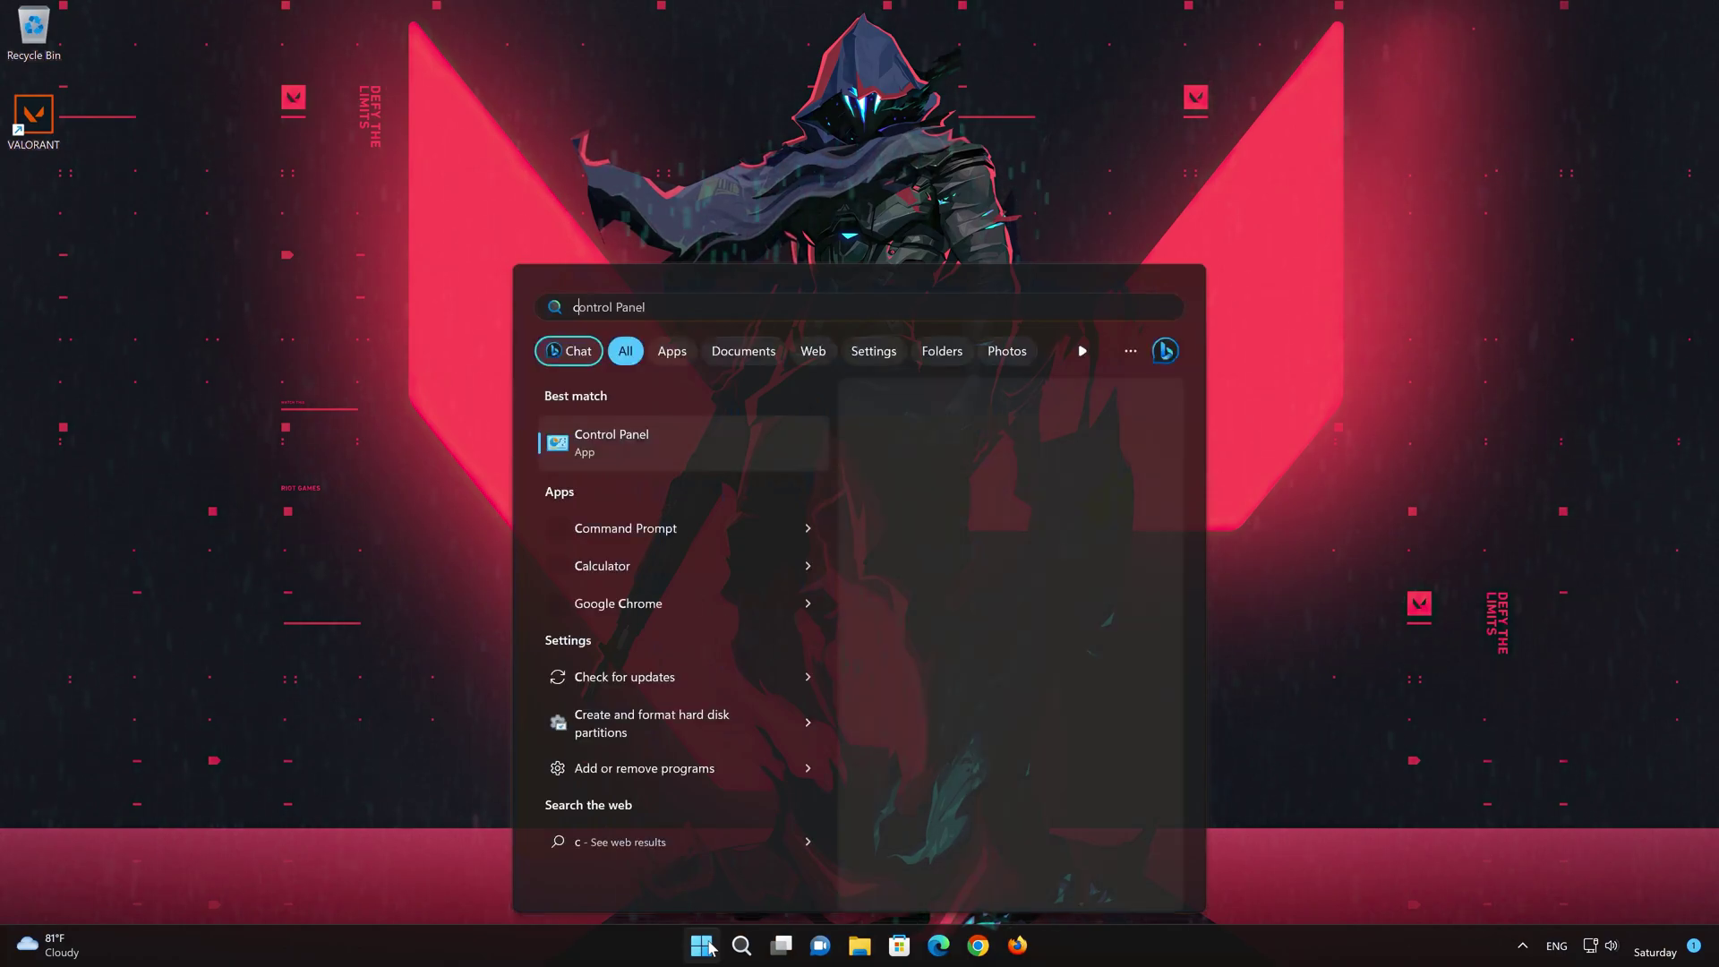
{"action": "type", "text": "md"}
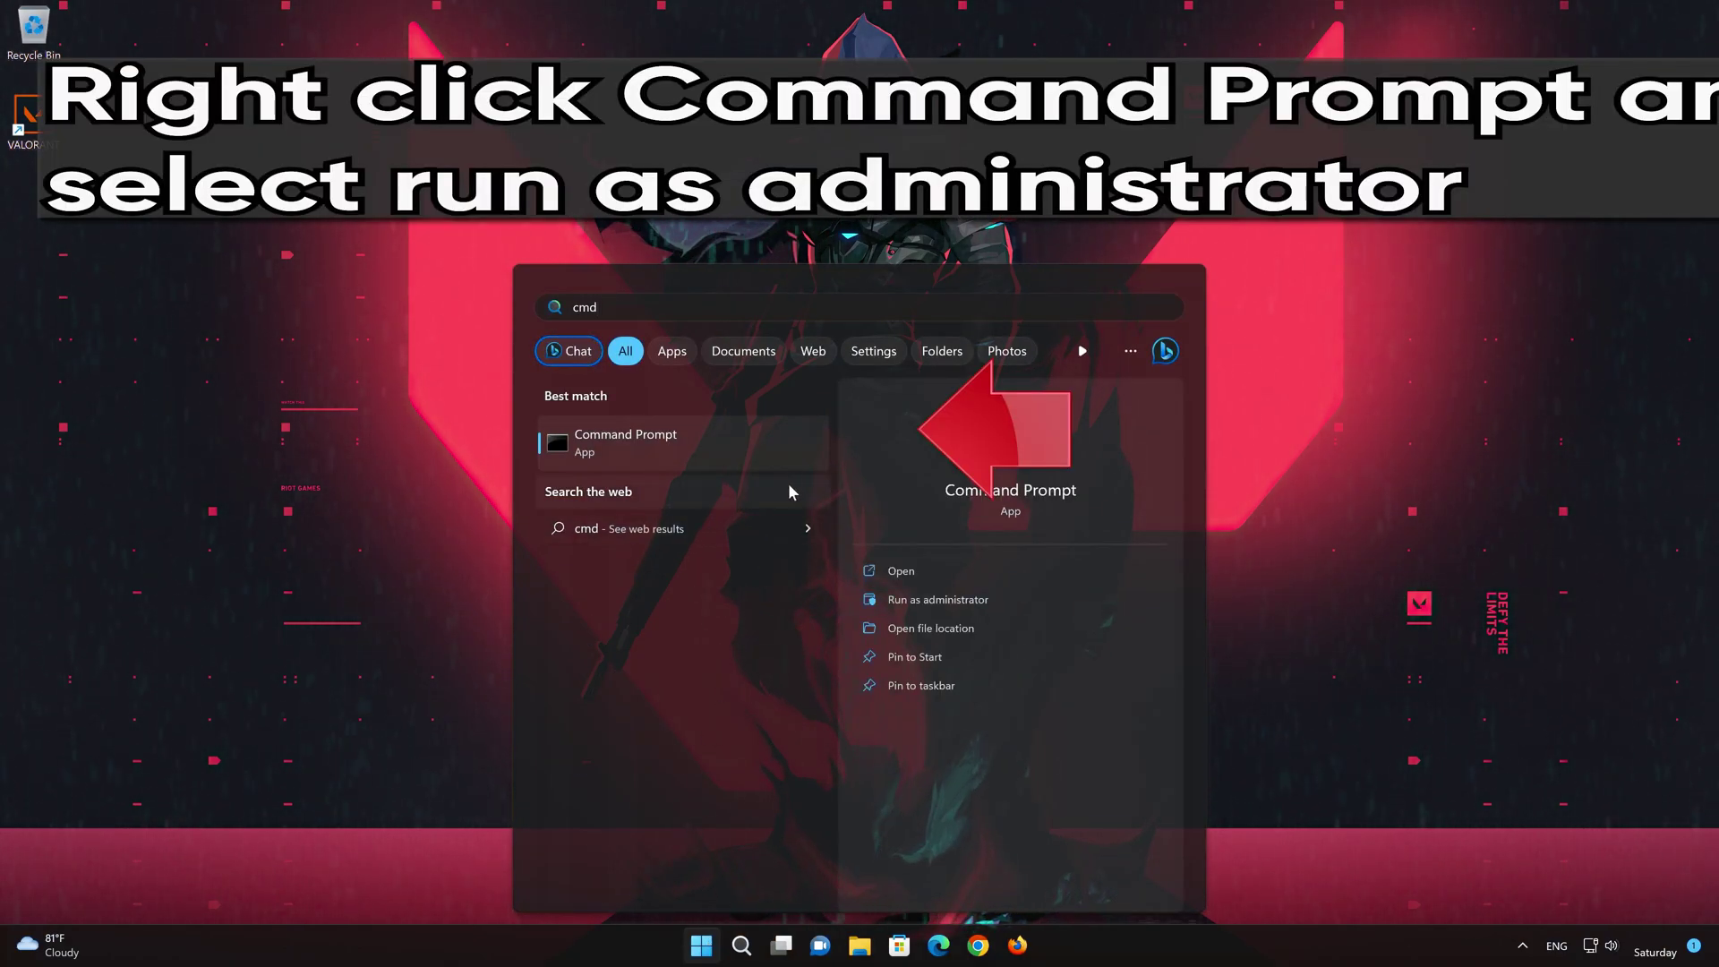
{"action": "right_click", "coordinate": [780, 440]}
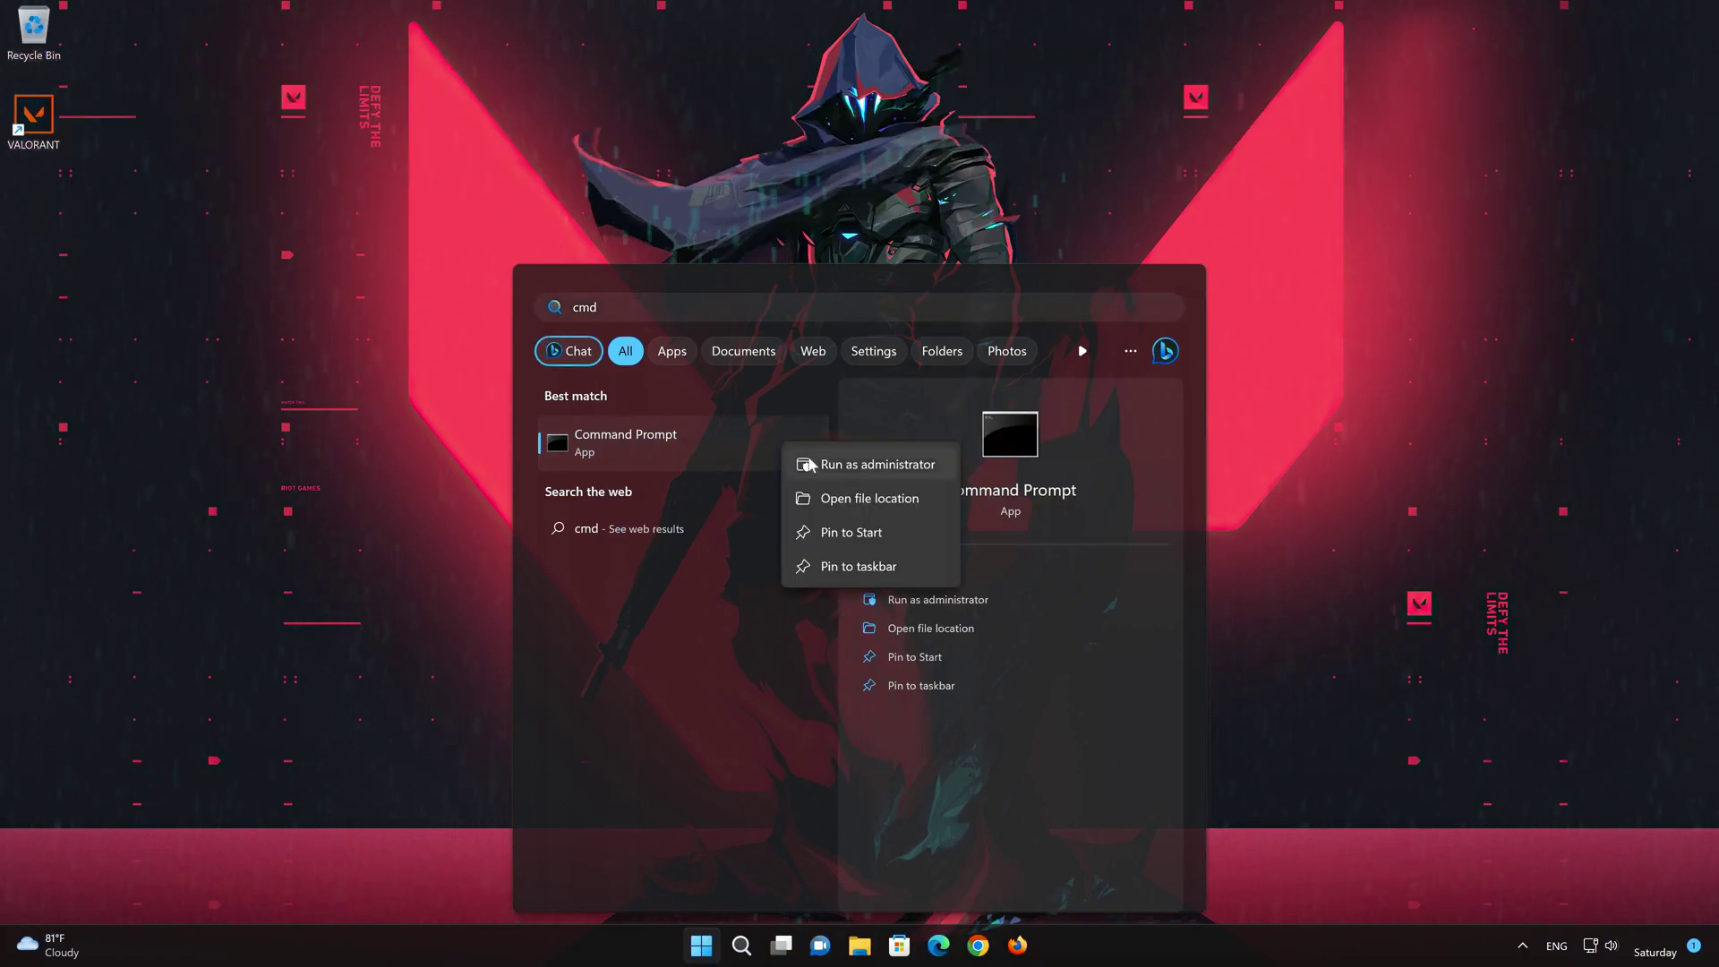
{"action": "left_click", "coordinate": [882, 465]}
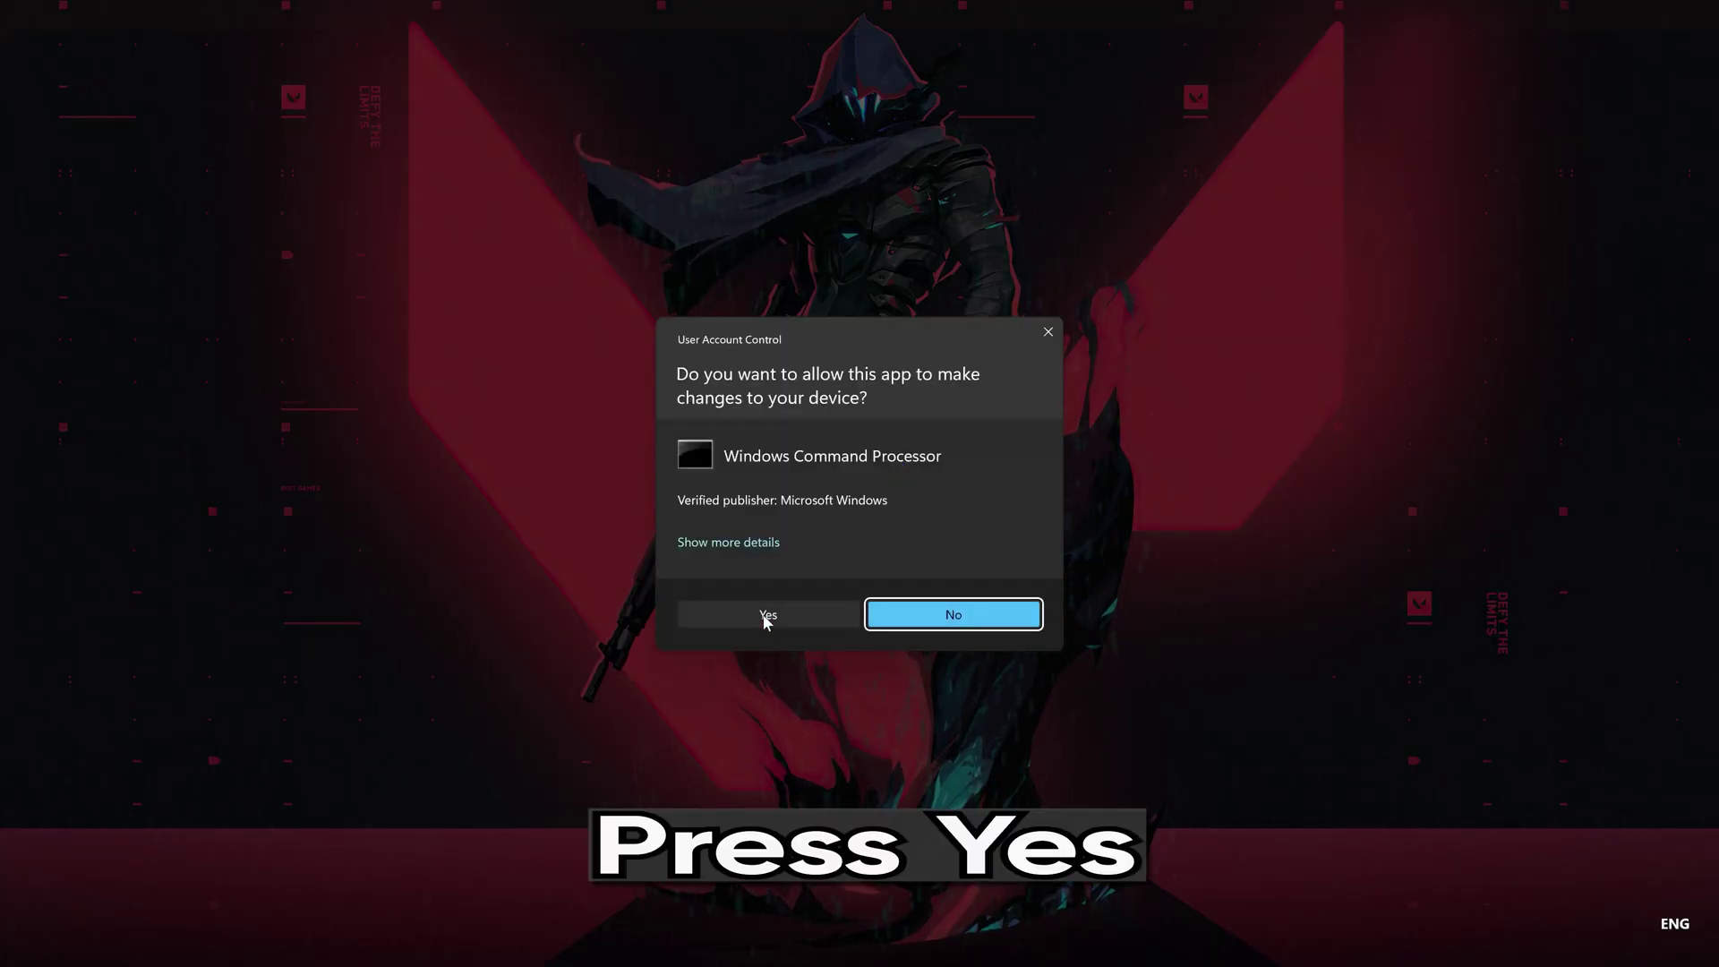
- Approve the User Account Control prompt for Command Prompt
{"action": "left_click", "coordinate": [765, 616]}
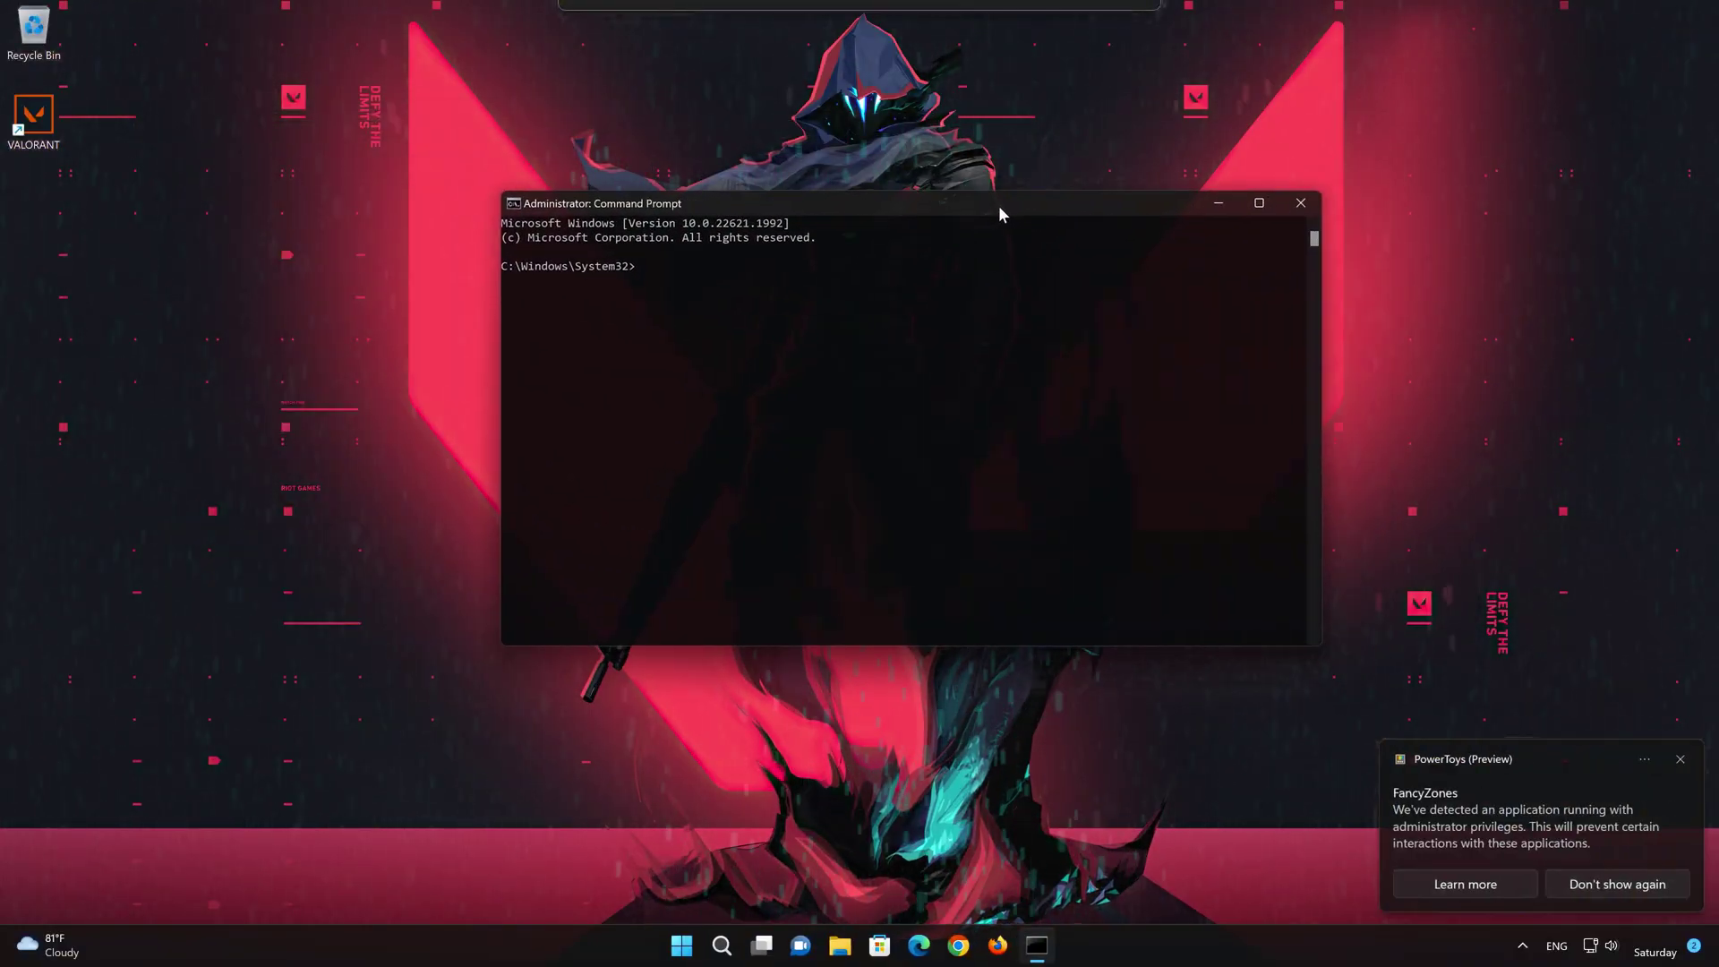
{"action": "type", "text": "netsh"}
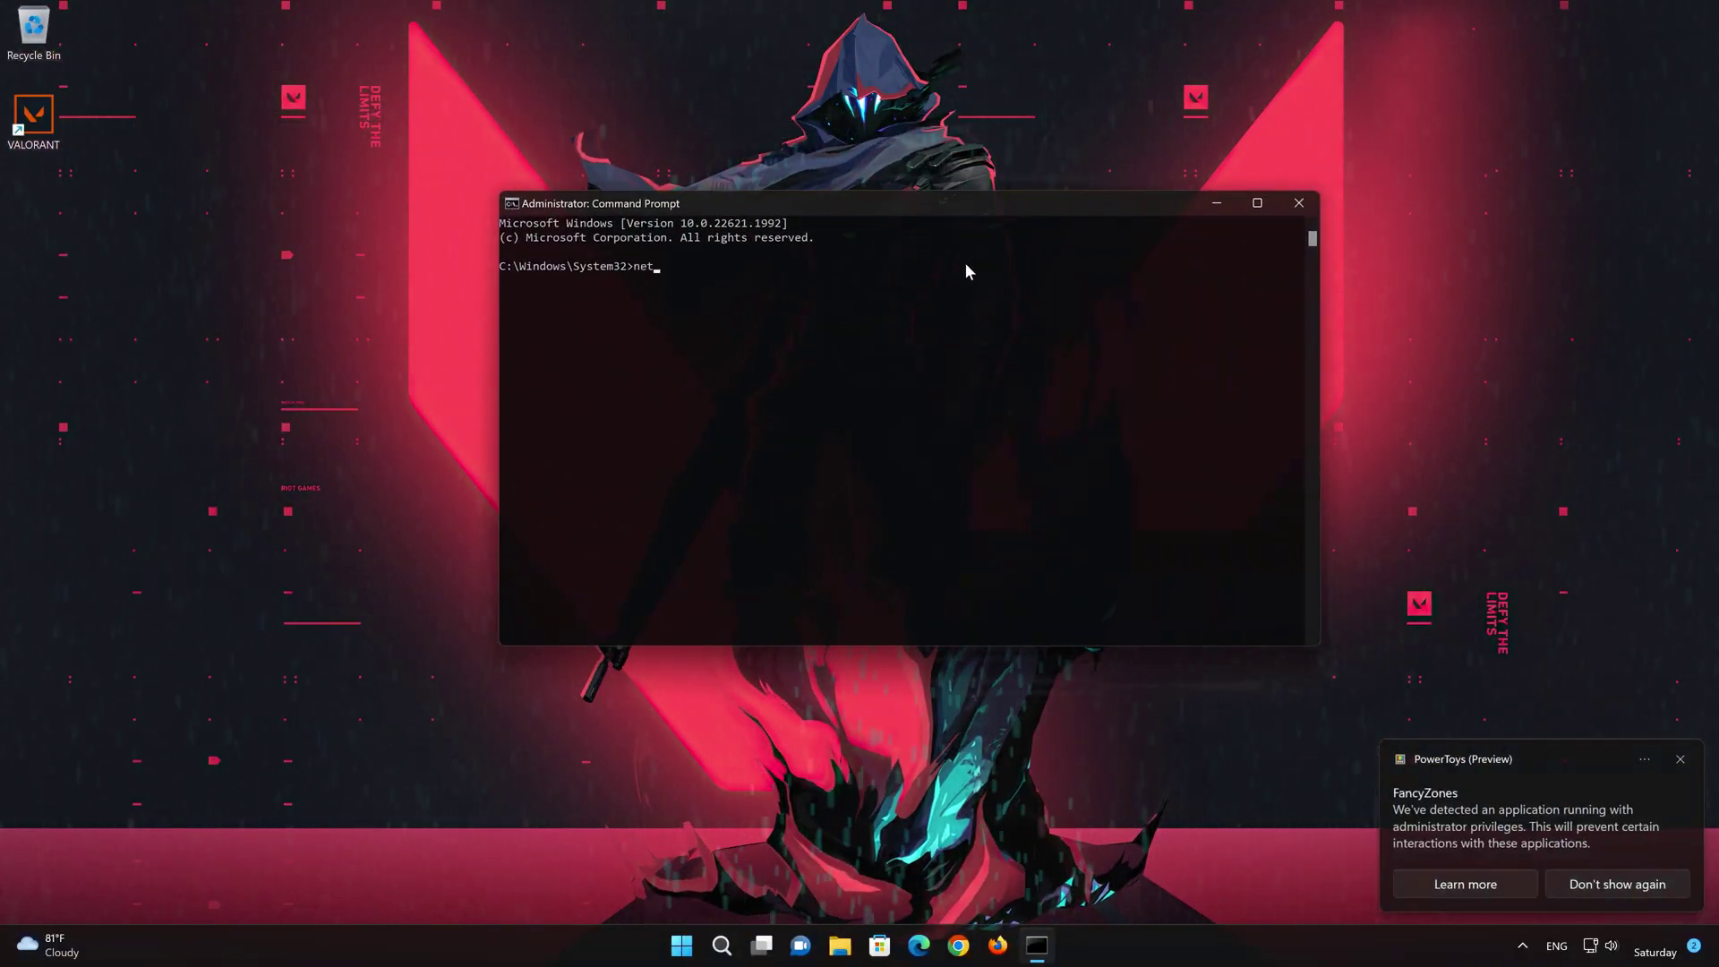
{"action": "type", "text": " int ip reset"}
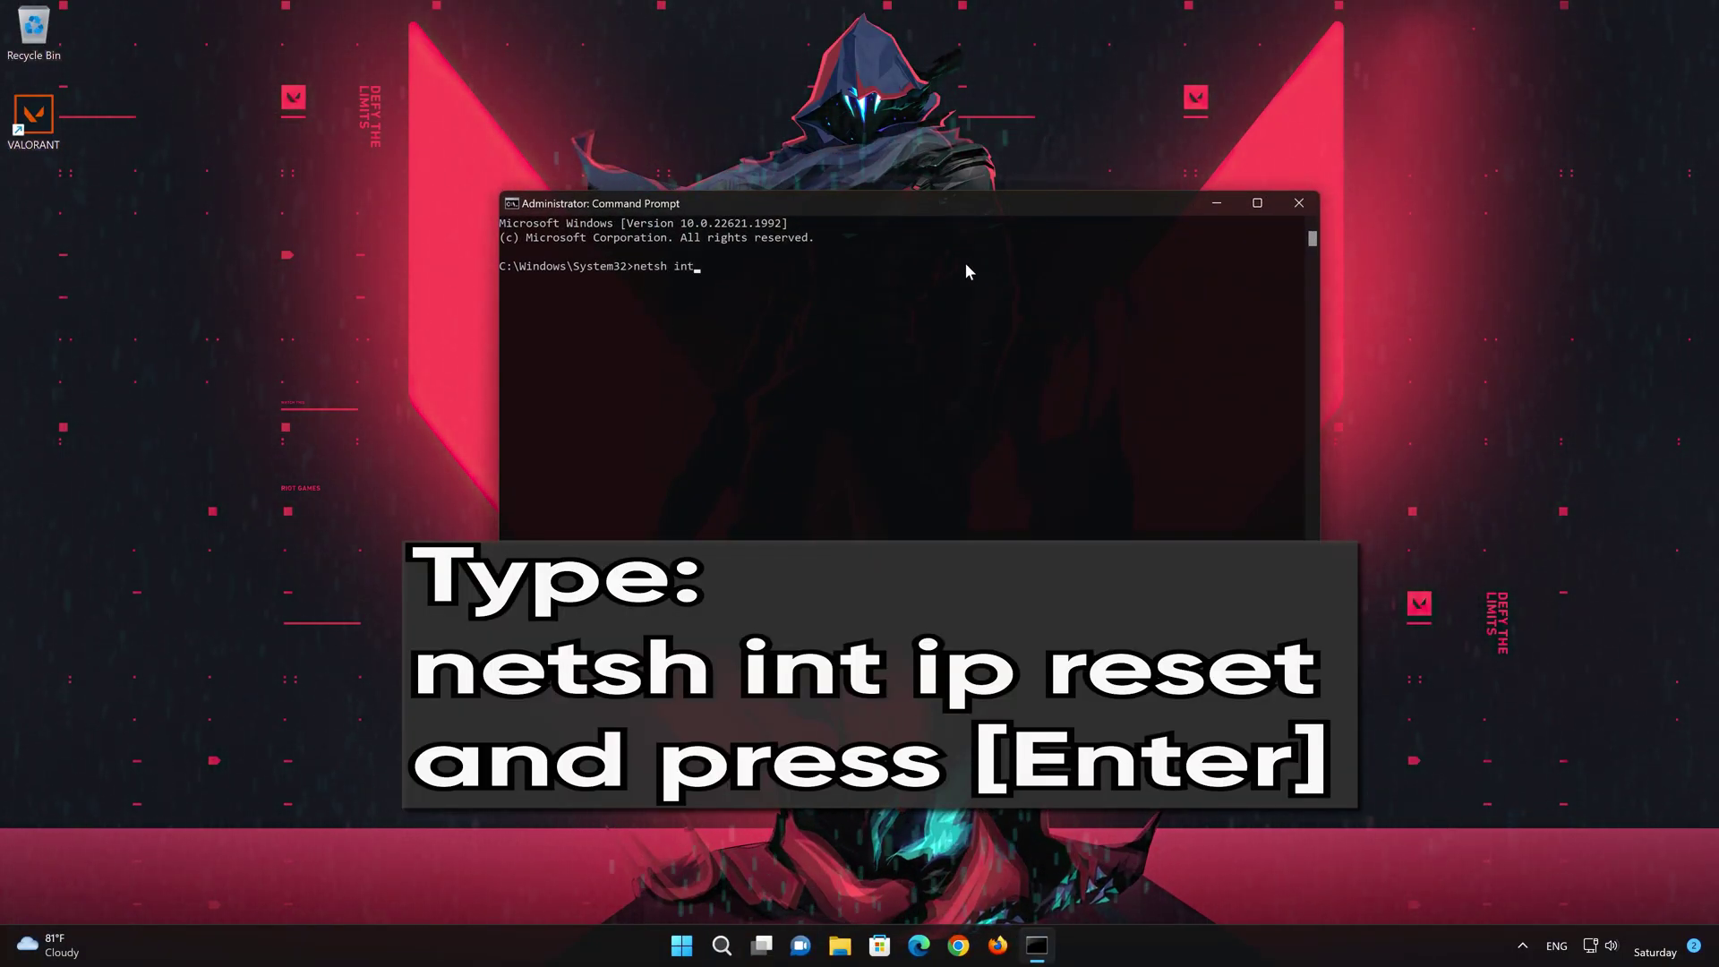